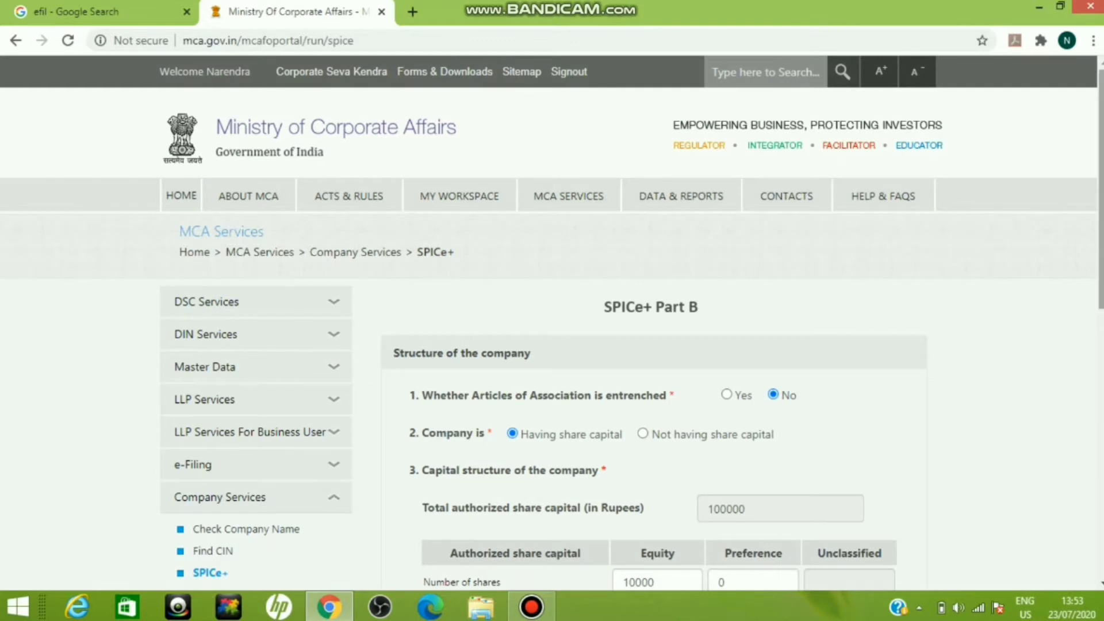
Step: Review the company's authorized and subscribed share capital, then save the capital structure section and continue
scroll(1101, 230, "down", 3)
scroll(552, 322, "down", 1)
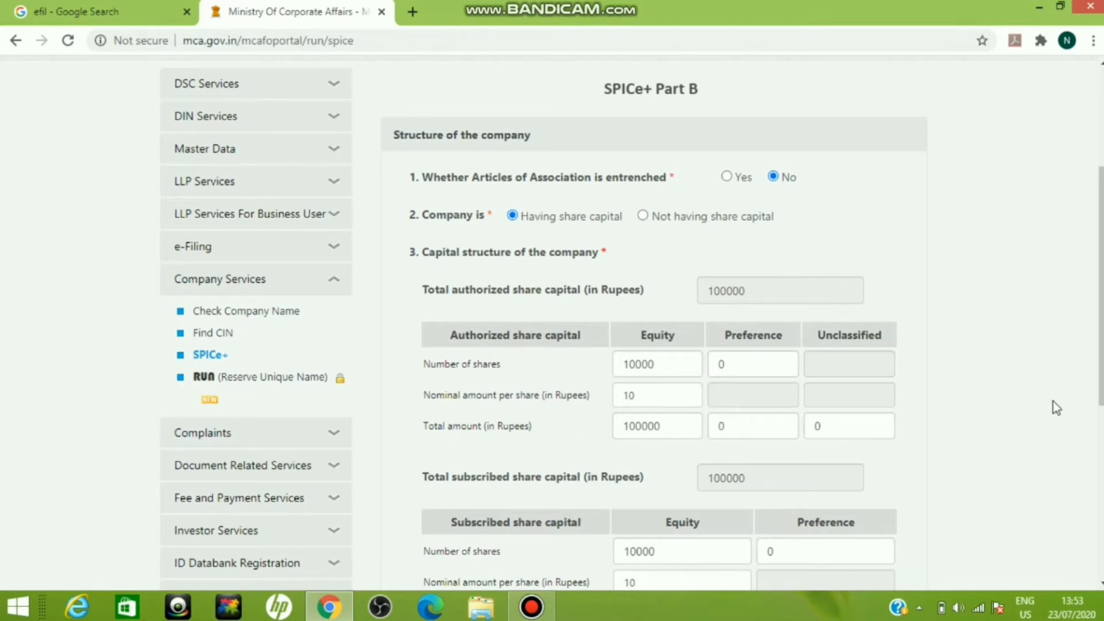
scroll(1053, 402, "down", 3)
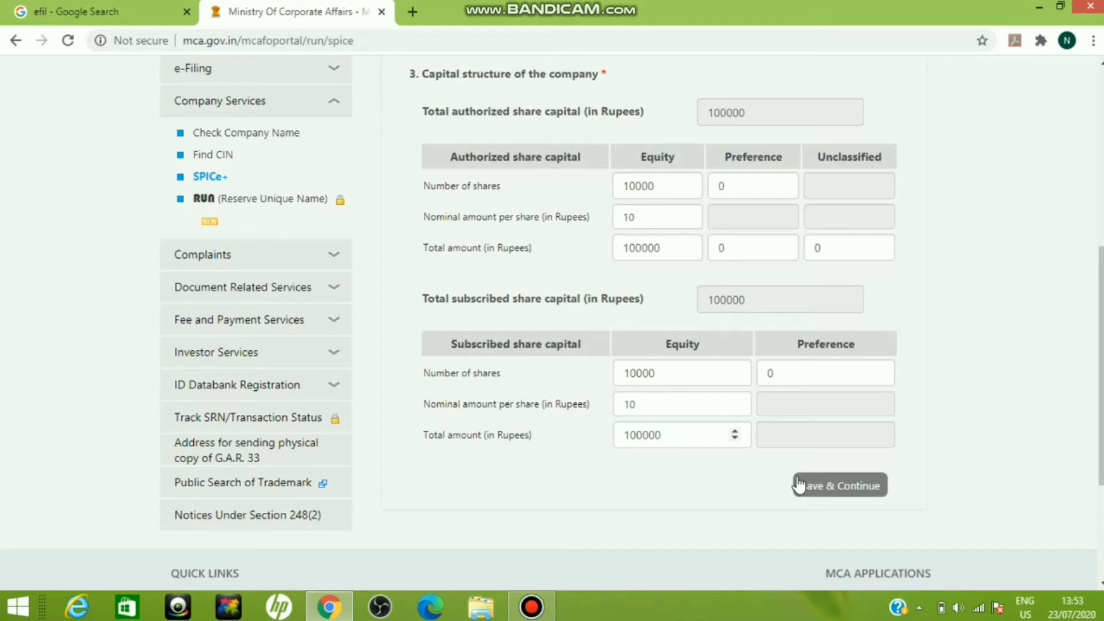
left_click(838, 488)
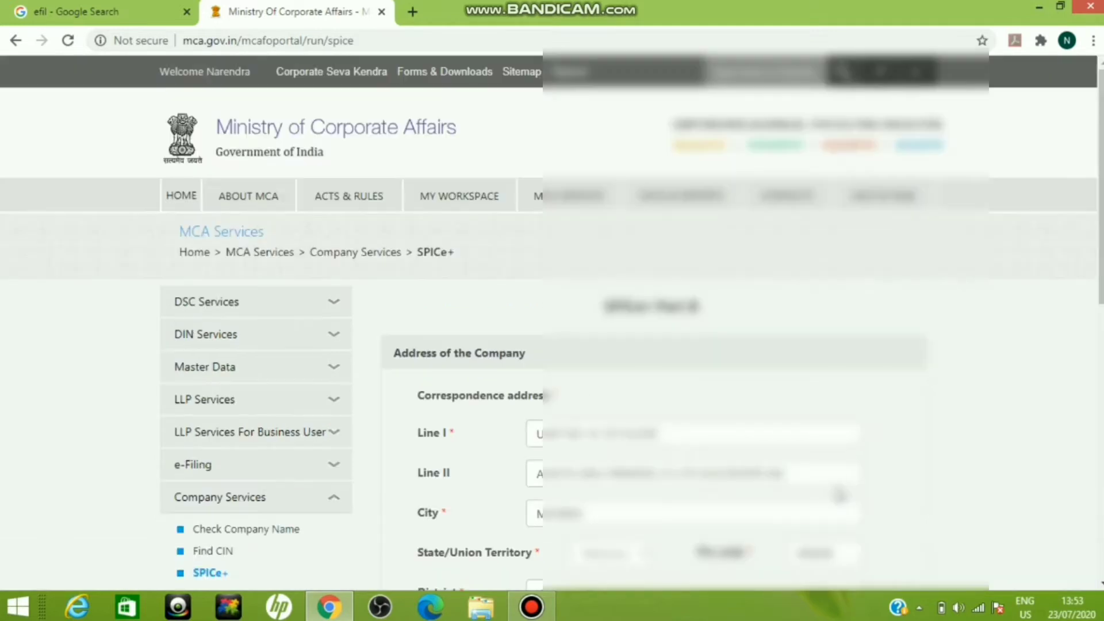
Step: Review the company's correspondence address and Registrar of Companies office options, then save the address section and continue
scroll(1091, 224, "down", 3)
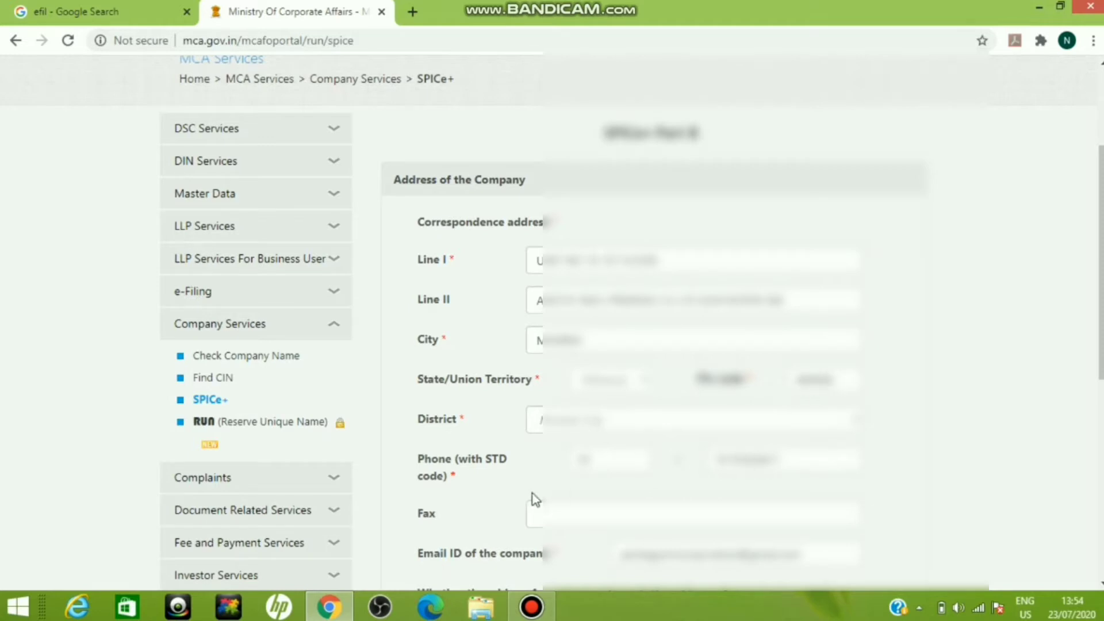
left_click_drag(1101, 350, 1102, 444)
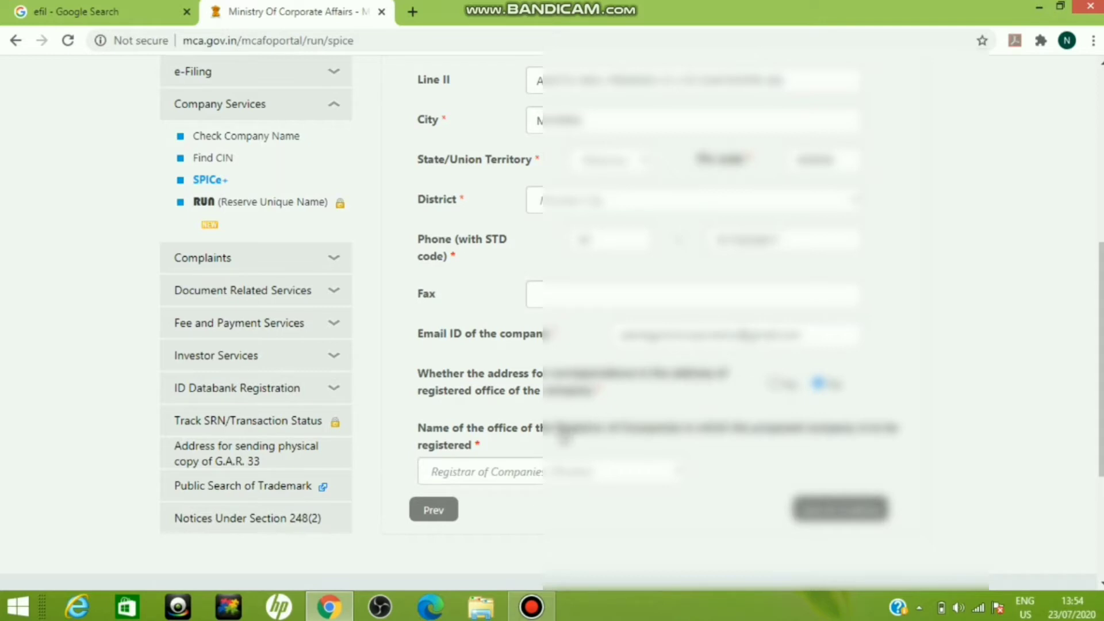
left_click(630, 481)
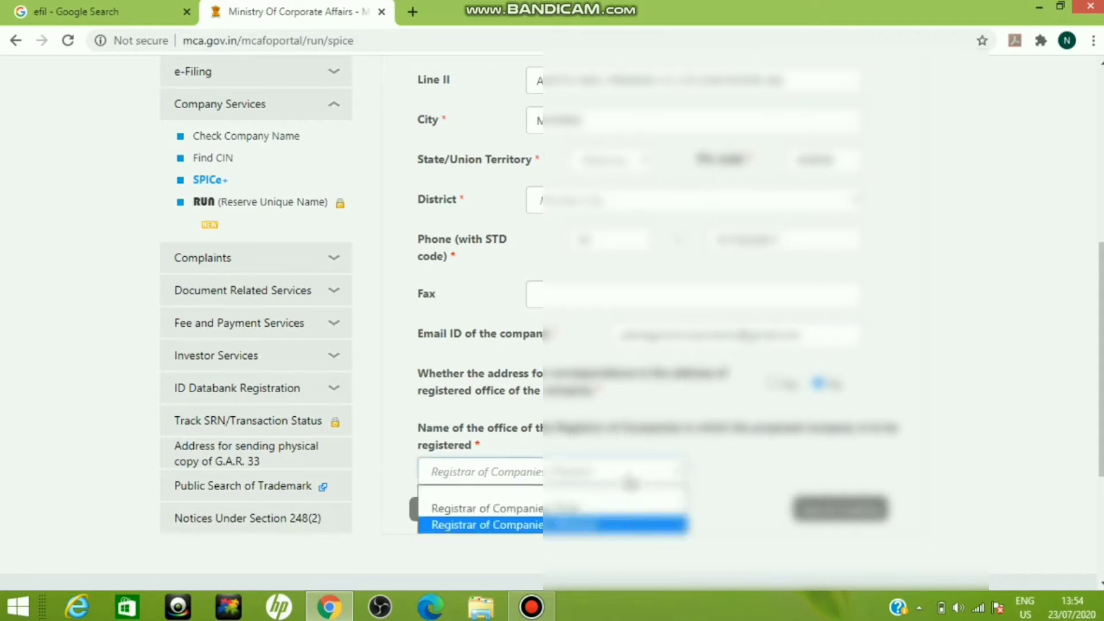
left_click(630, 481)
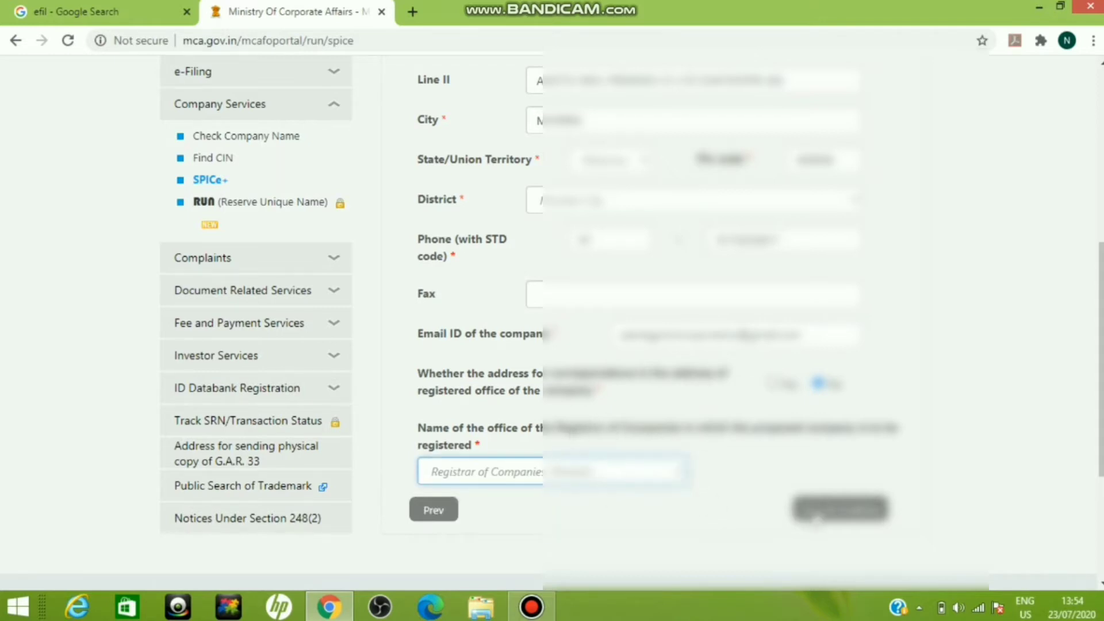
left_click(816, 517)
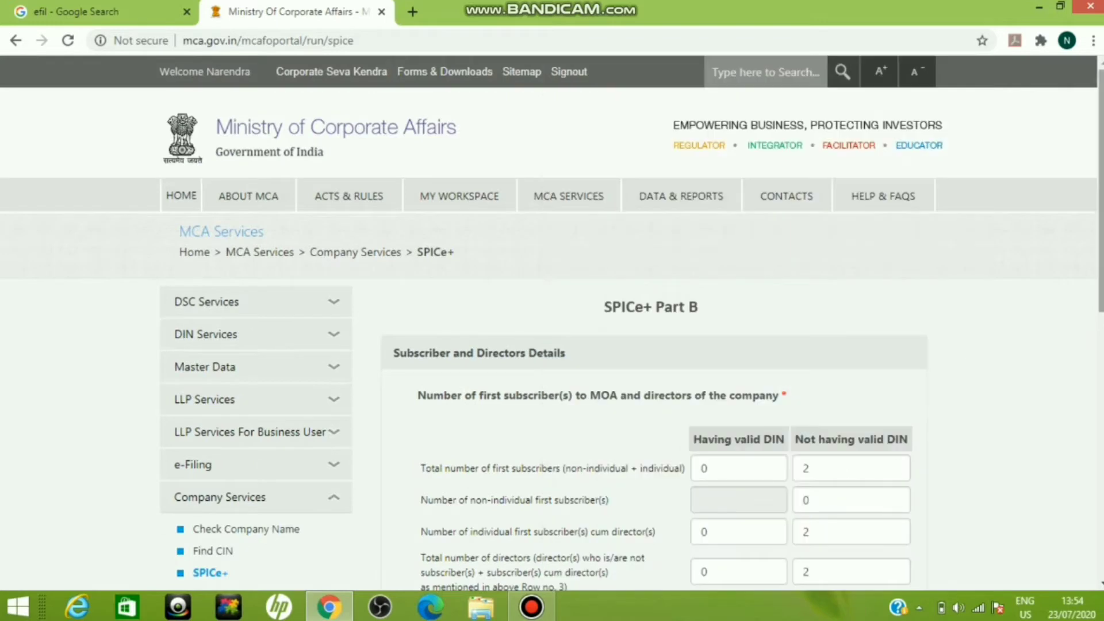
Step: Review the numbers of first subscribers and directors with and without a valid DIN, then save and continue
scroll(1003, 339, "down", 1)
scroll(710, 192, "down", 2)
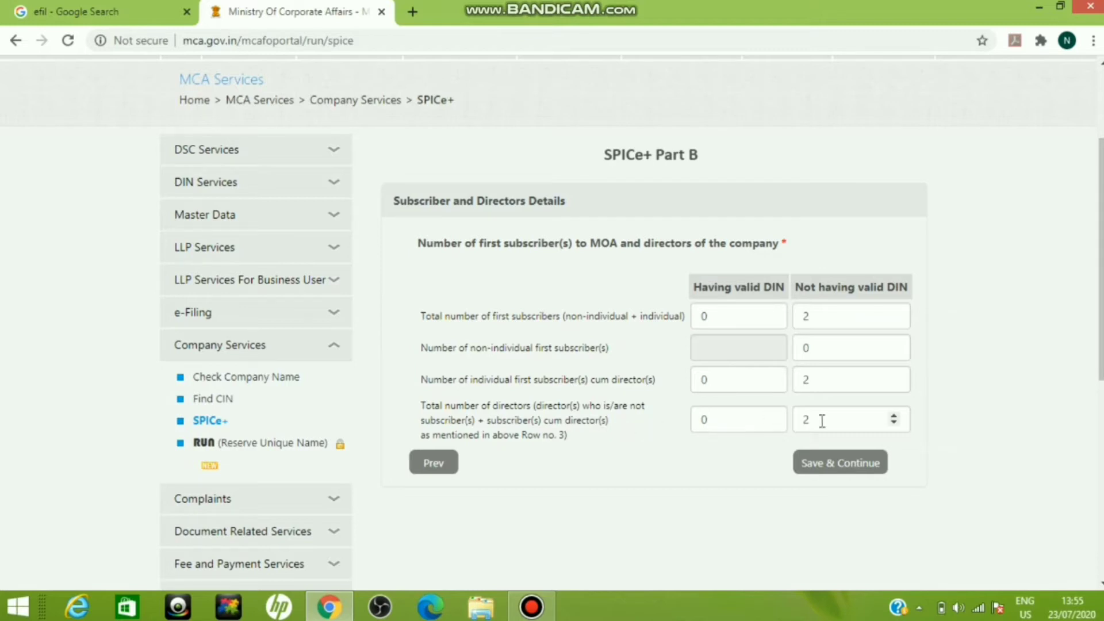
left_click(835, 464)
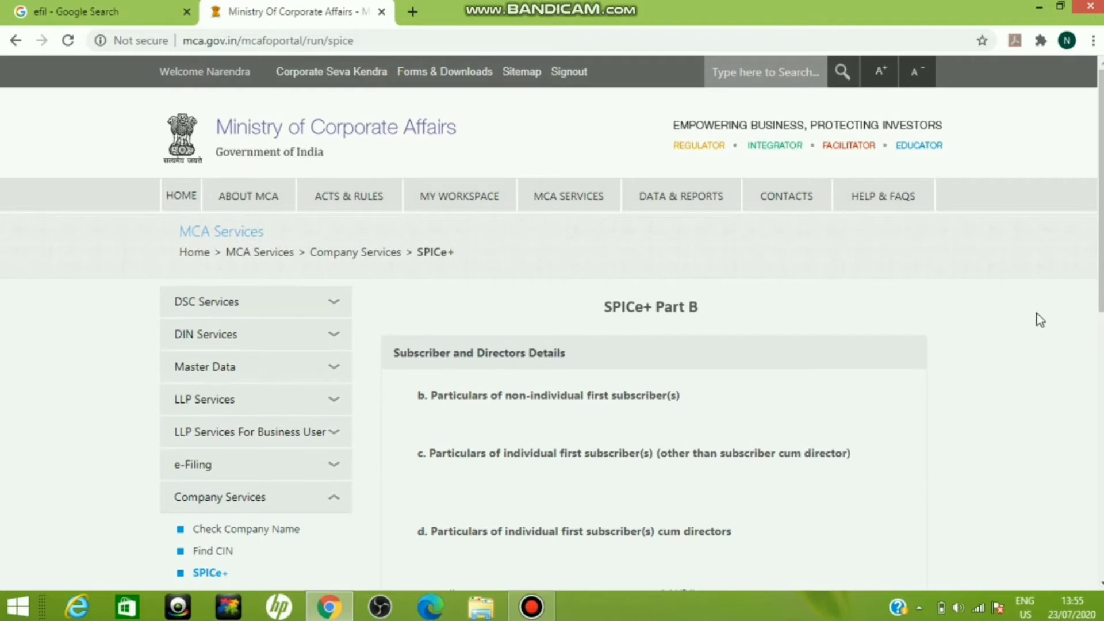
Step: Open the particulars of the first individual subscriber cum director for editing
scroll(1040, 321, "down", 5)
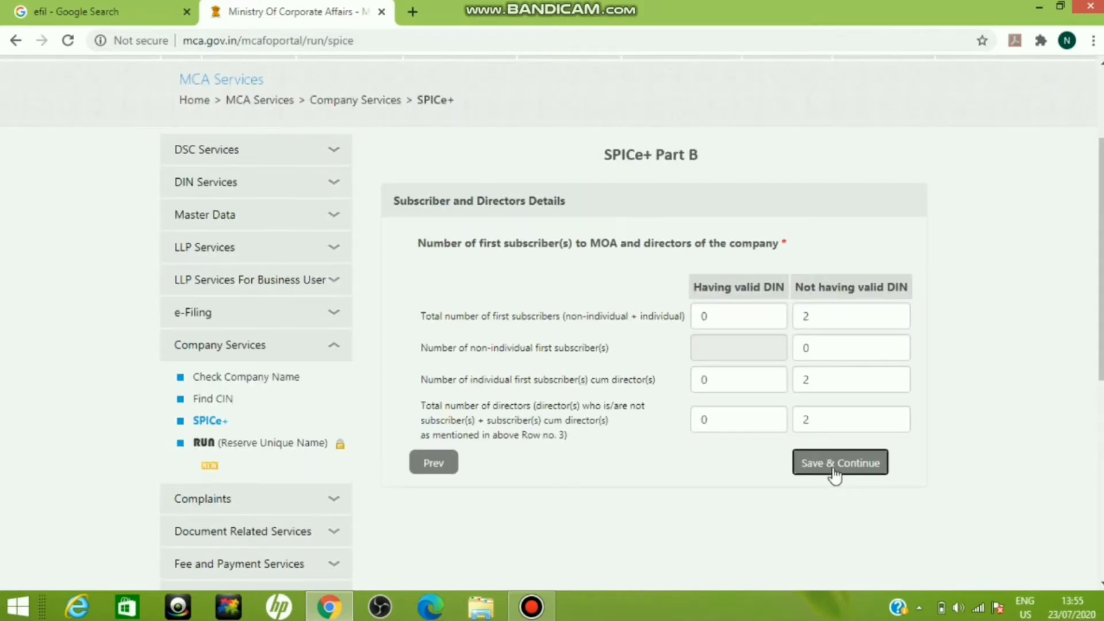
left_click(836, 463)
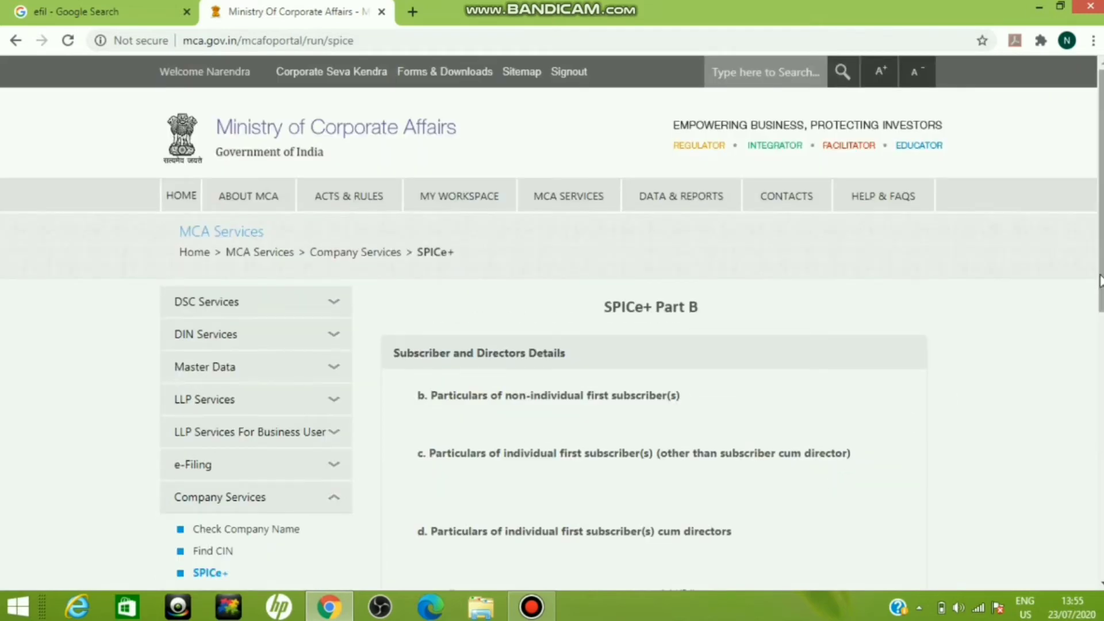
scroll(762, 255, "down", 5)
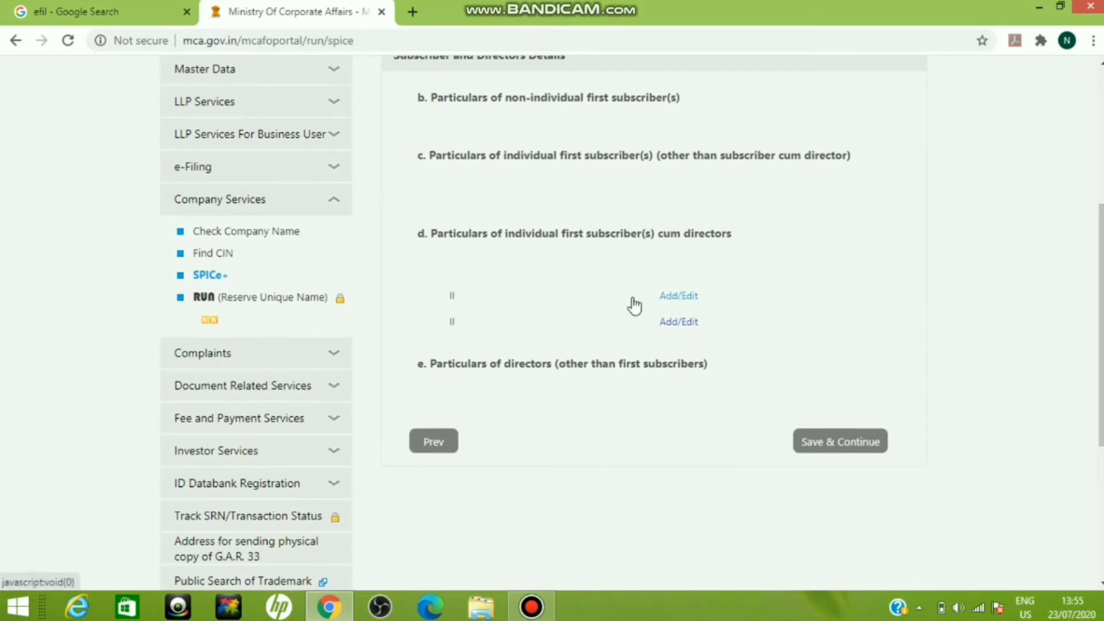
left_click(678, 296)
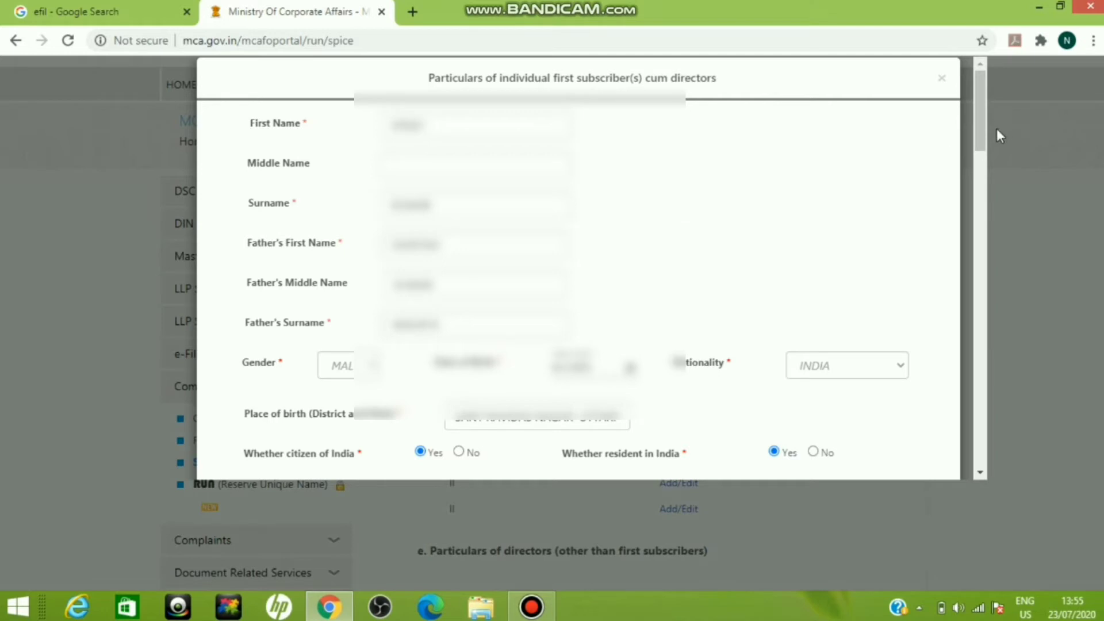
Step: Set the director's area of occupation to Others and look through the educational qualification options
left_click_drag(981, 129, 983, 175)
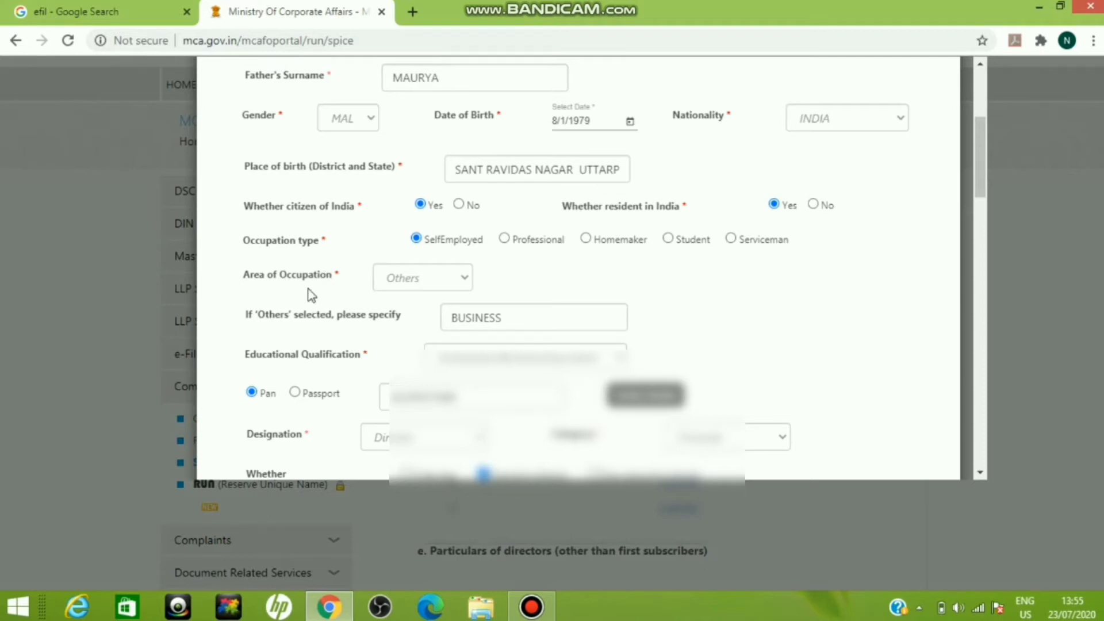
left_click(403, 281)
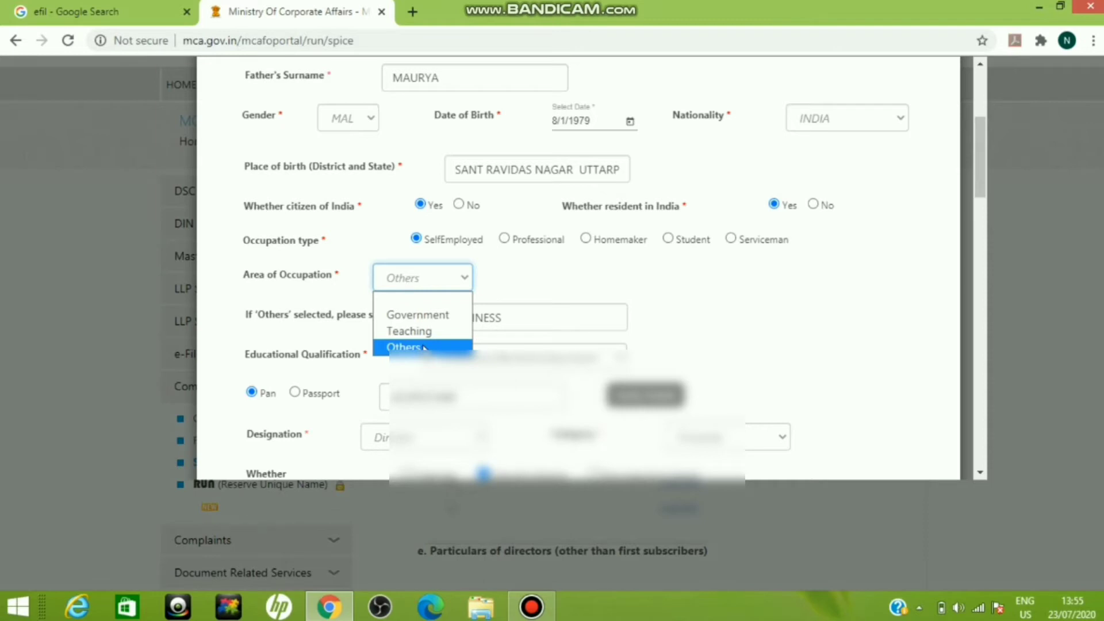
left_click(423, 348)
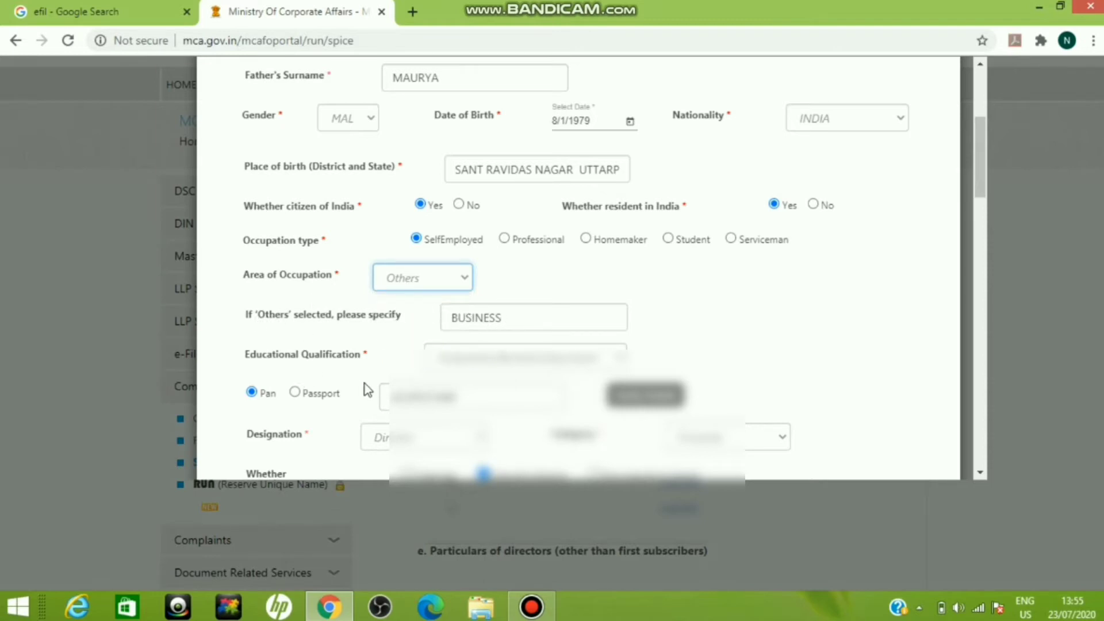
left_click(493, 366)
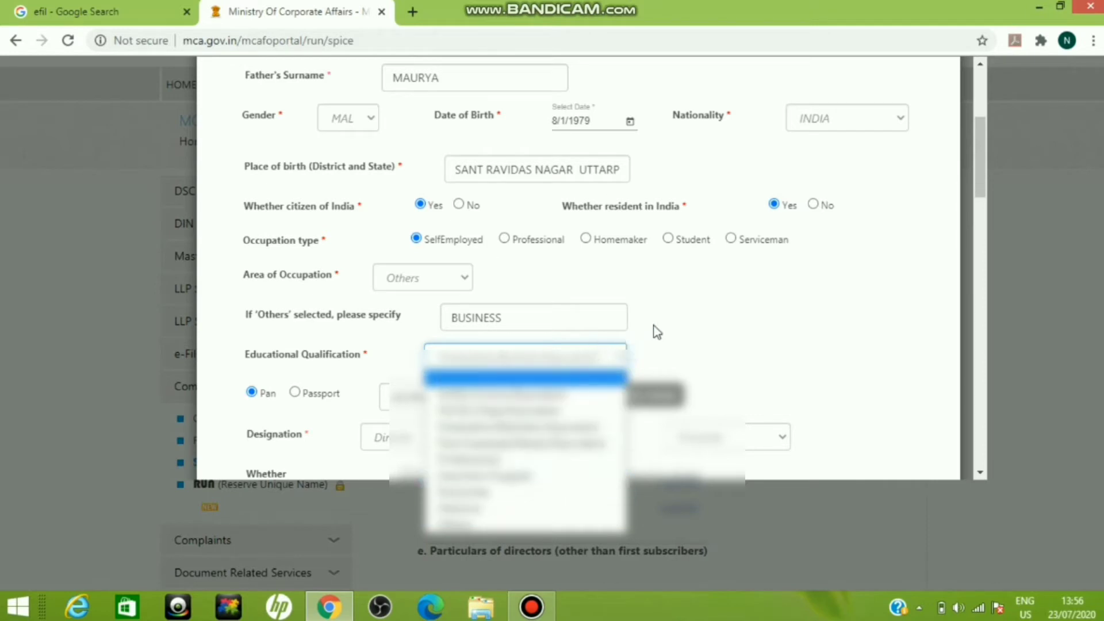
left_click(697, 311)
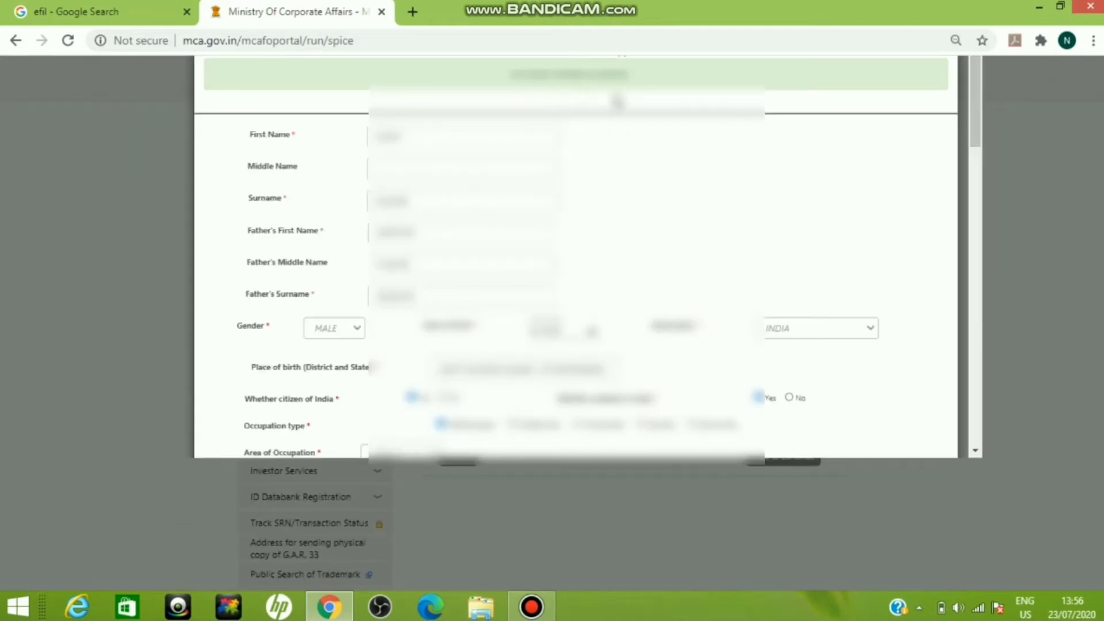
Step: Set the designation to Director and check the category options, keeping the selected category
left_click_drag(975, 119, 981, 162)
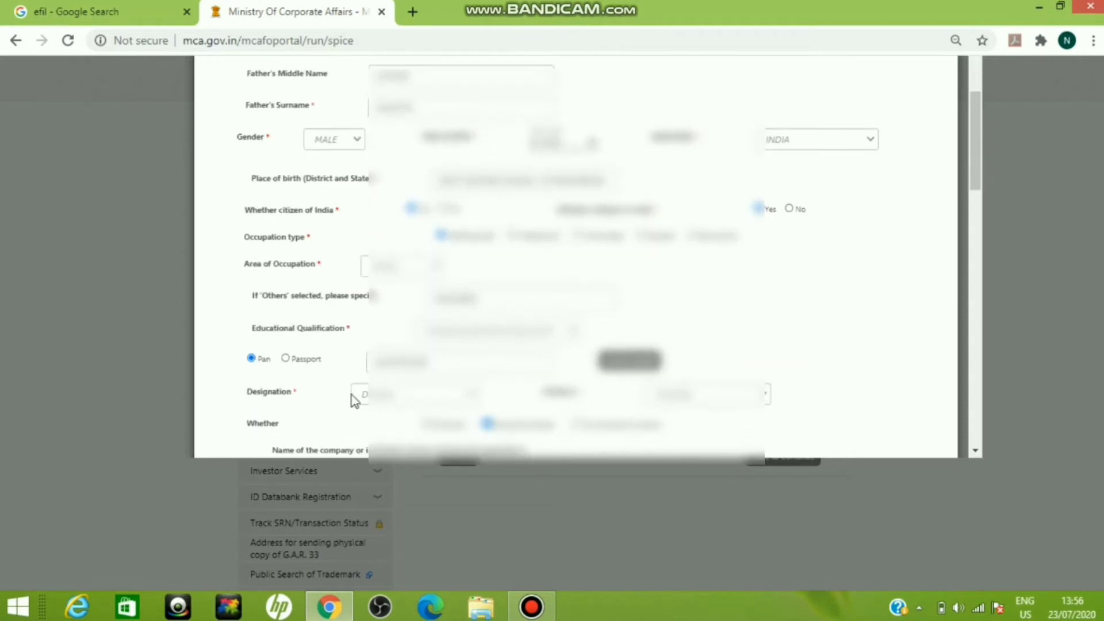
left_click_drag(547, 446, 661, 416)
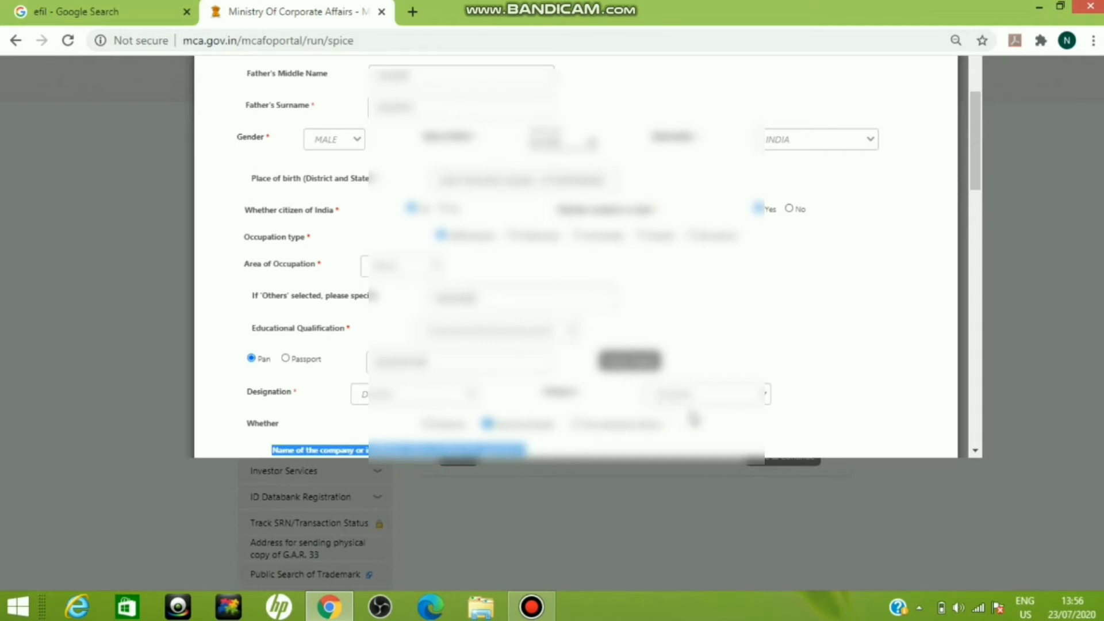
left_click(687, 408)
left_click(426, 397)
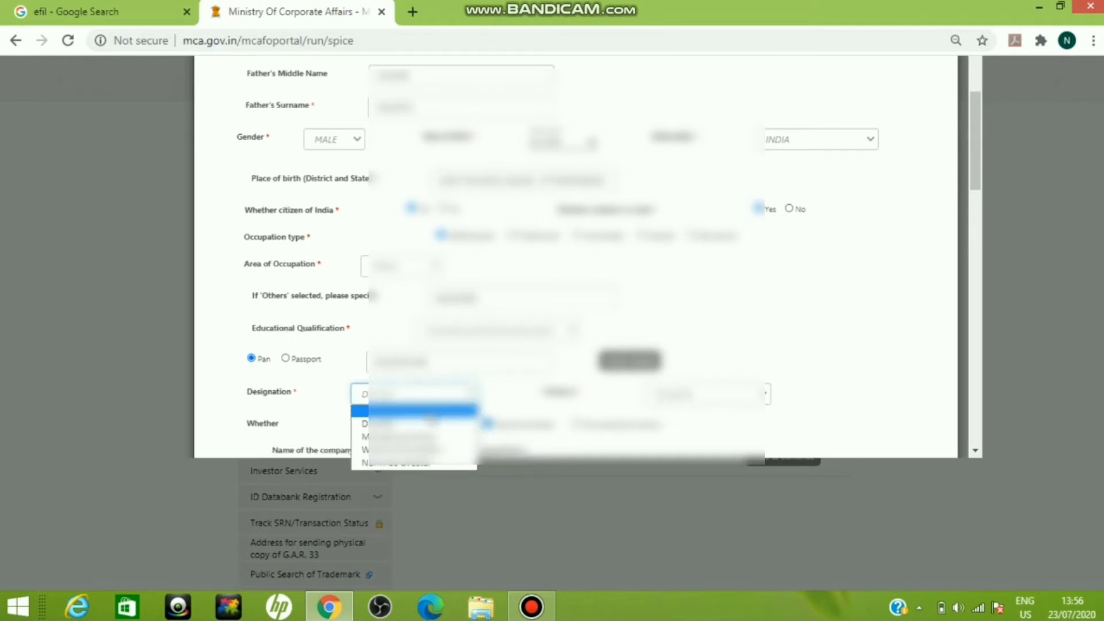
left_click(429, 425)
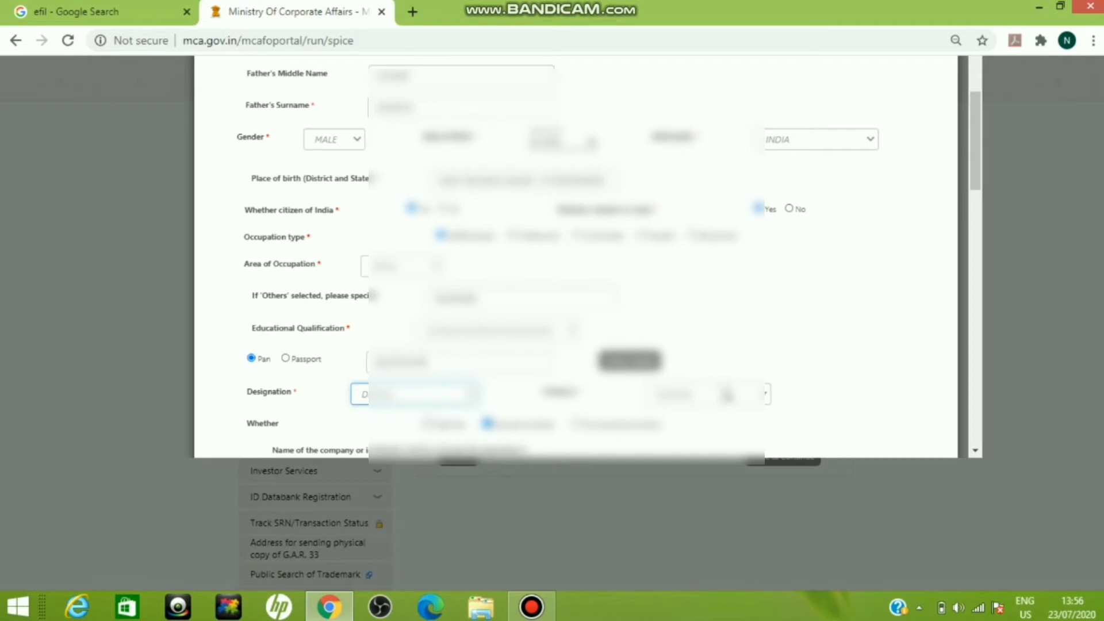
left_click(727, 395)
left_click(728, 395)
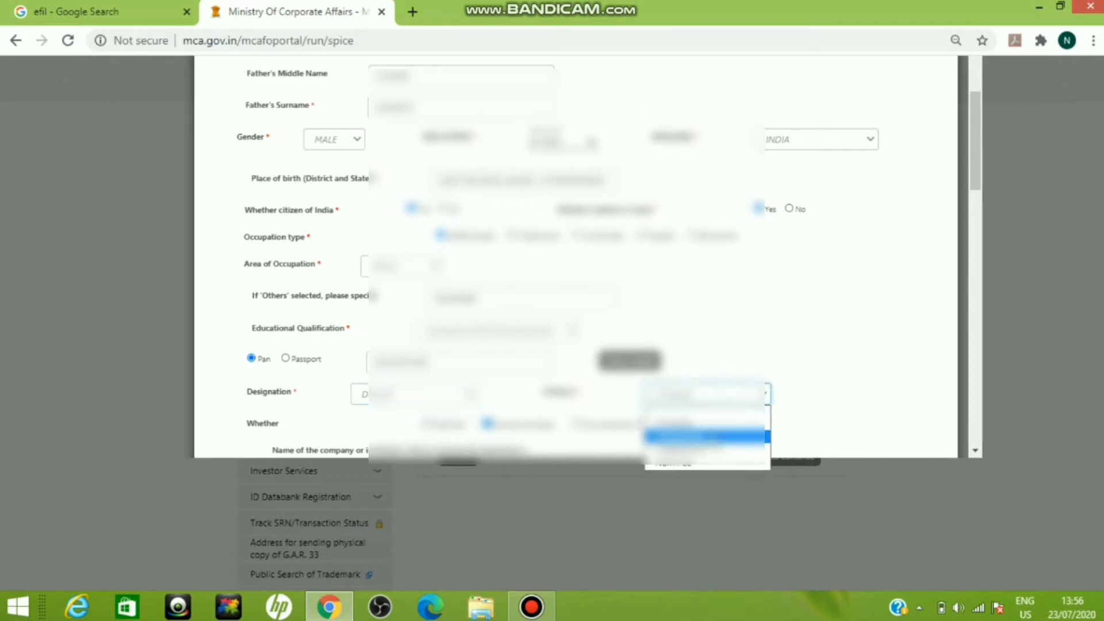
left_click(773, 368)
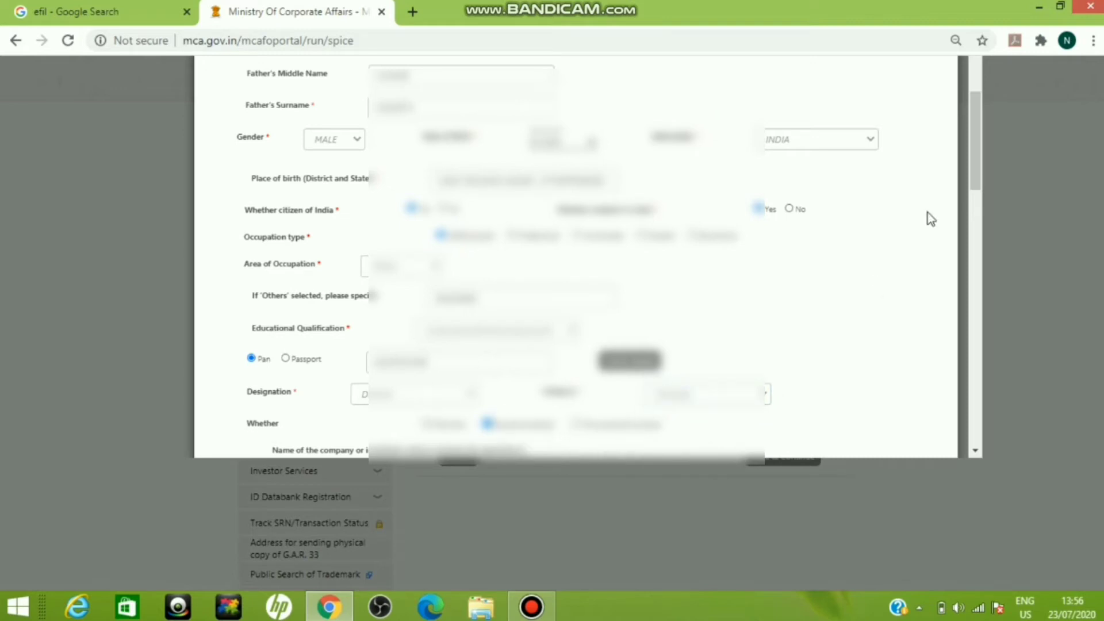
Step: Review the director's permanent and present addresses and the options for proof of identity and residential proof
left_click_drag(979, 167, 979, 229)
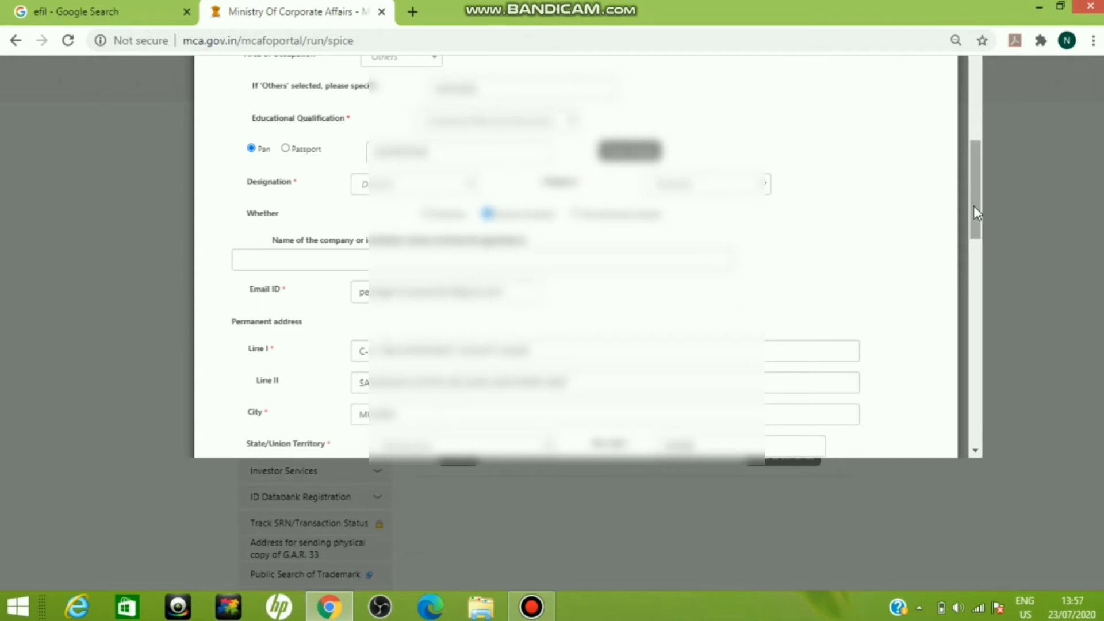
left_click_drag(974, 205, 985, 264)
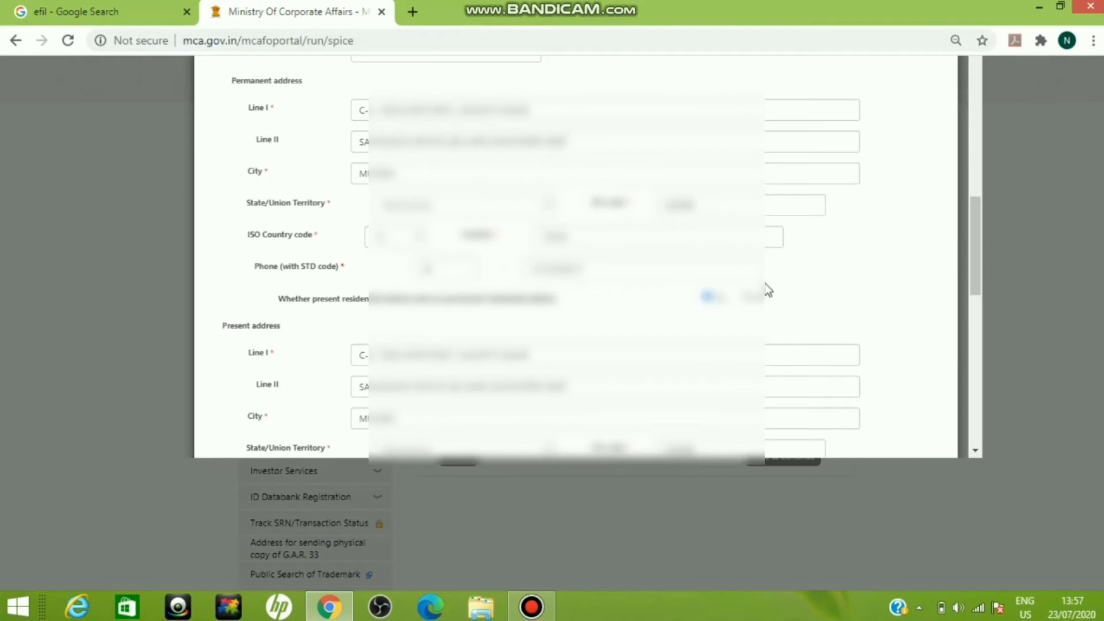
left_click_drag(977, 244, 983, 309)
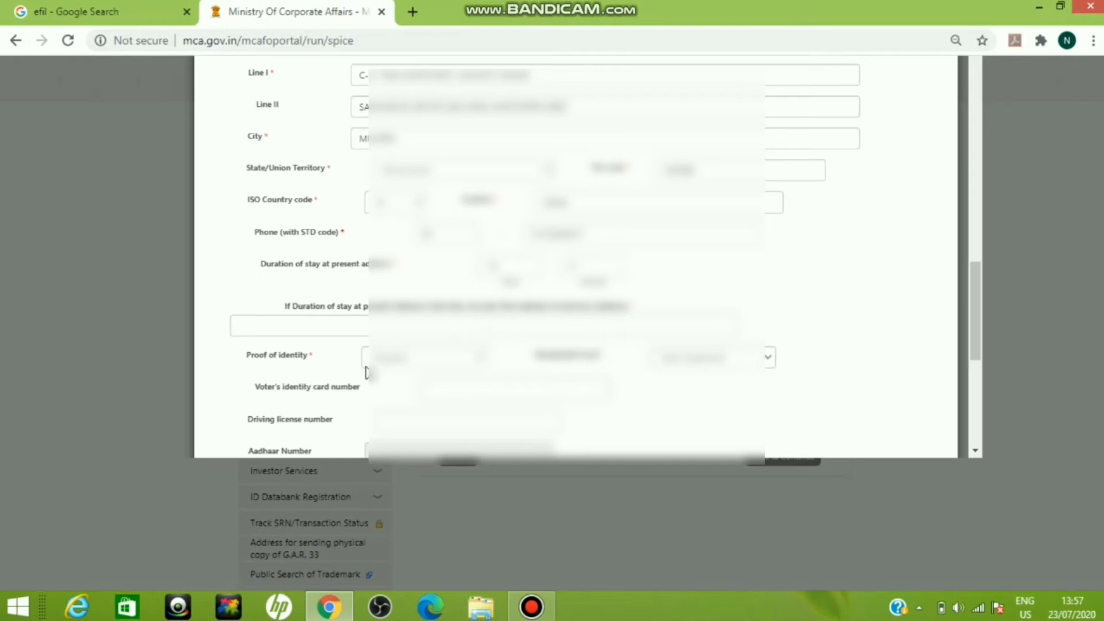
left_click(396, 363)
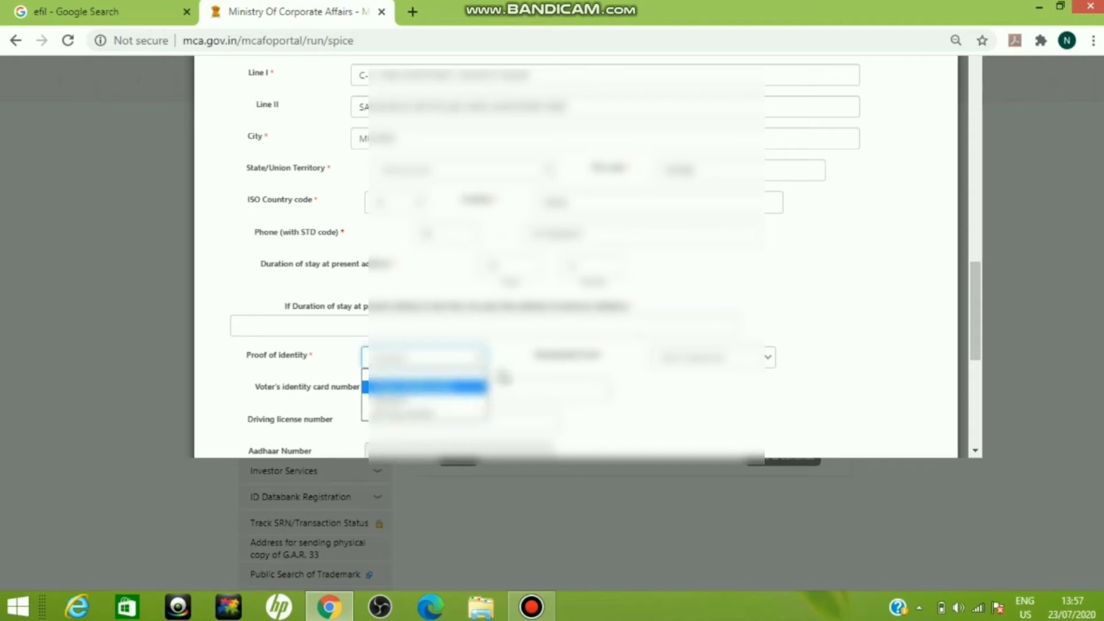
left_click(505, 376)
left_click(687, 359)
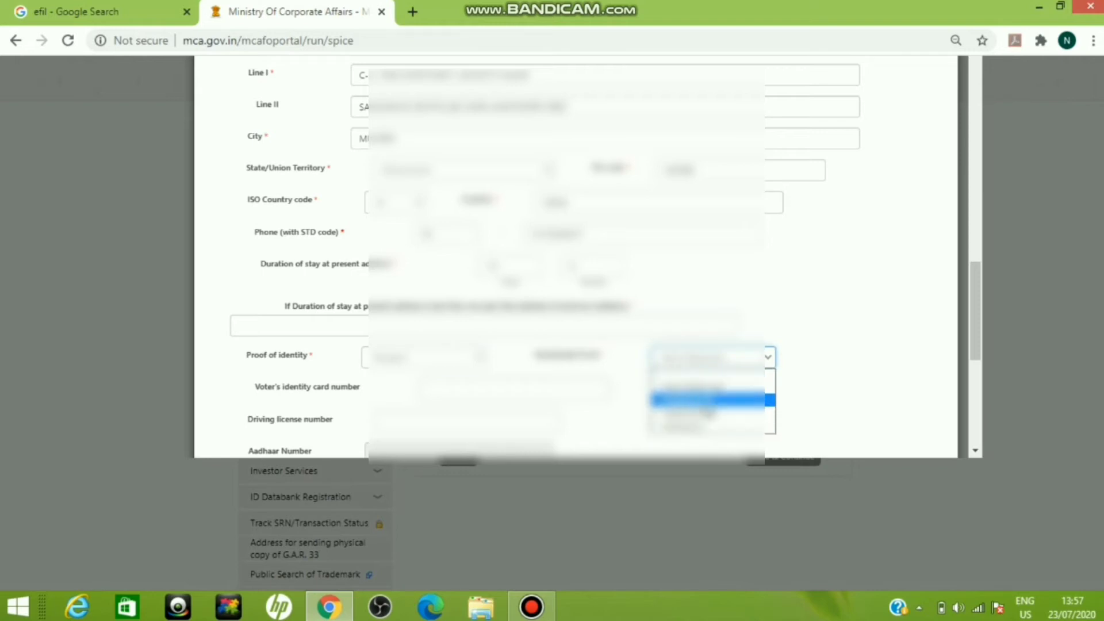
left_click(847, 348)
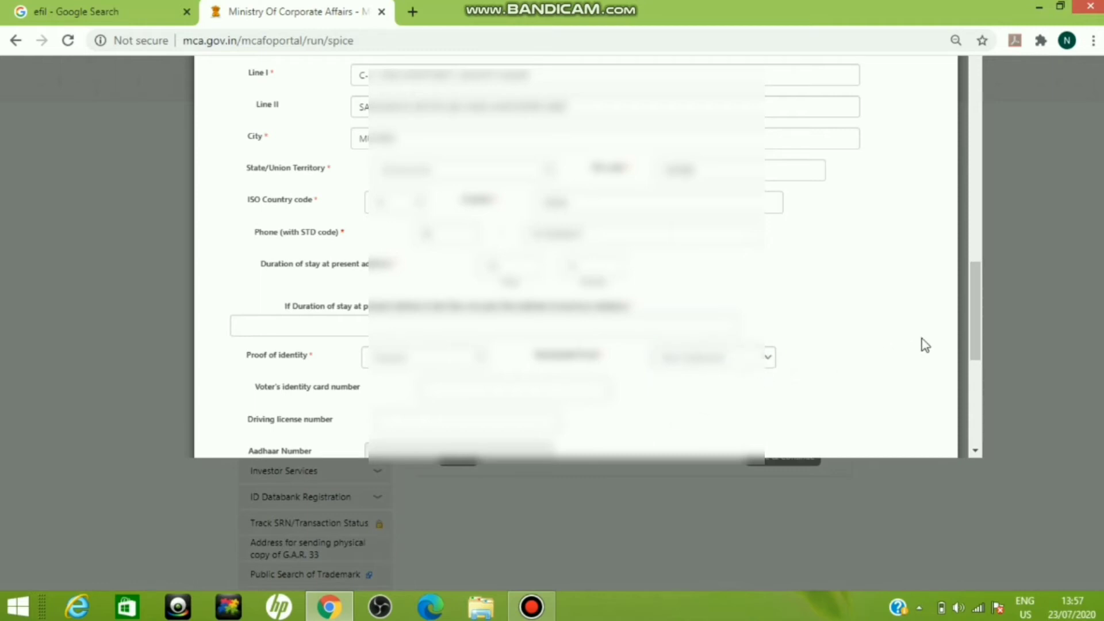
Step: Examine the director's identity number fields, subscribed shares and interests in other entities through to the end of the form
scroll(976, 345, "down", 1)
scroll(978, 365, "down", 3)
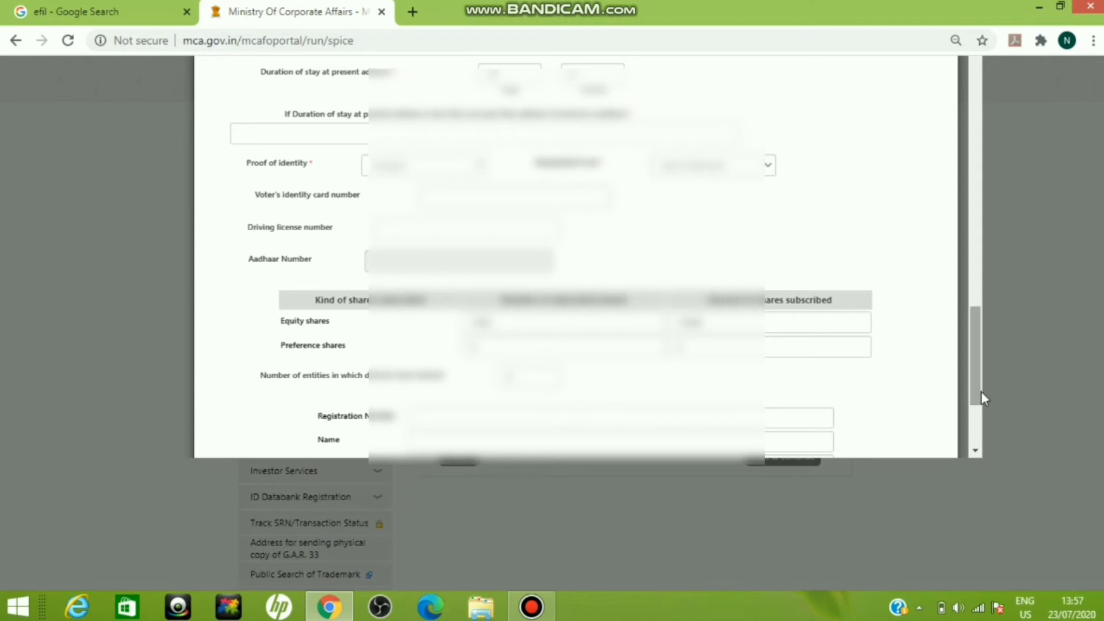
left_click_drag(981, 391, 987, 424)
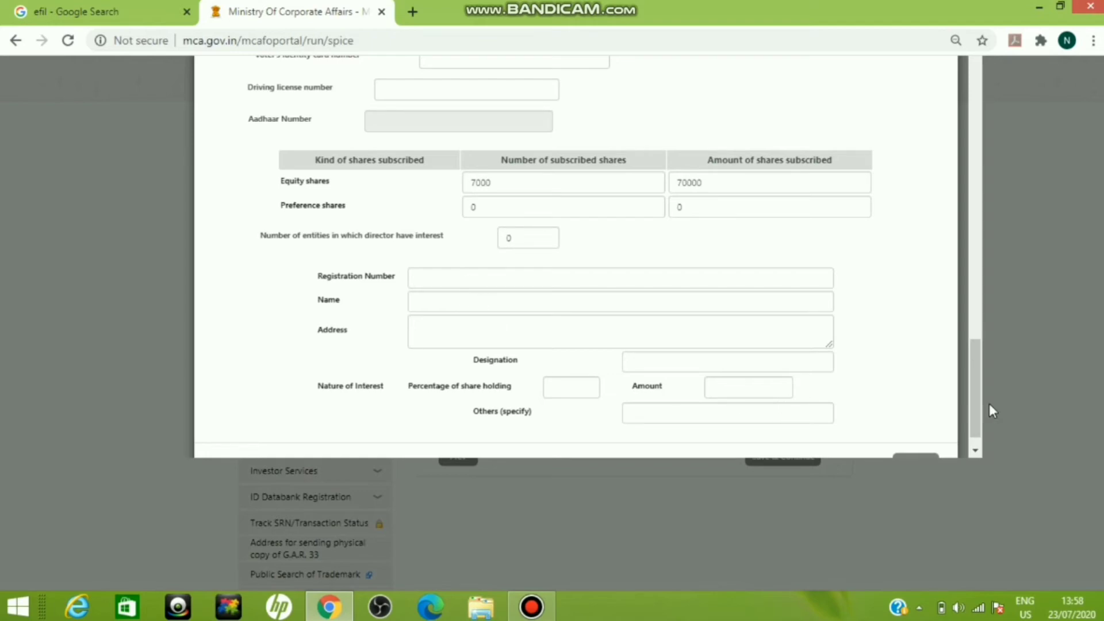
left_click_drag(975, 407, 975, 437)
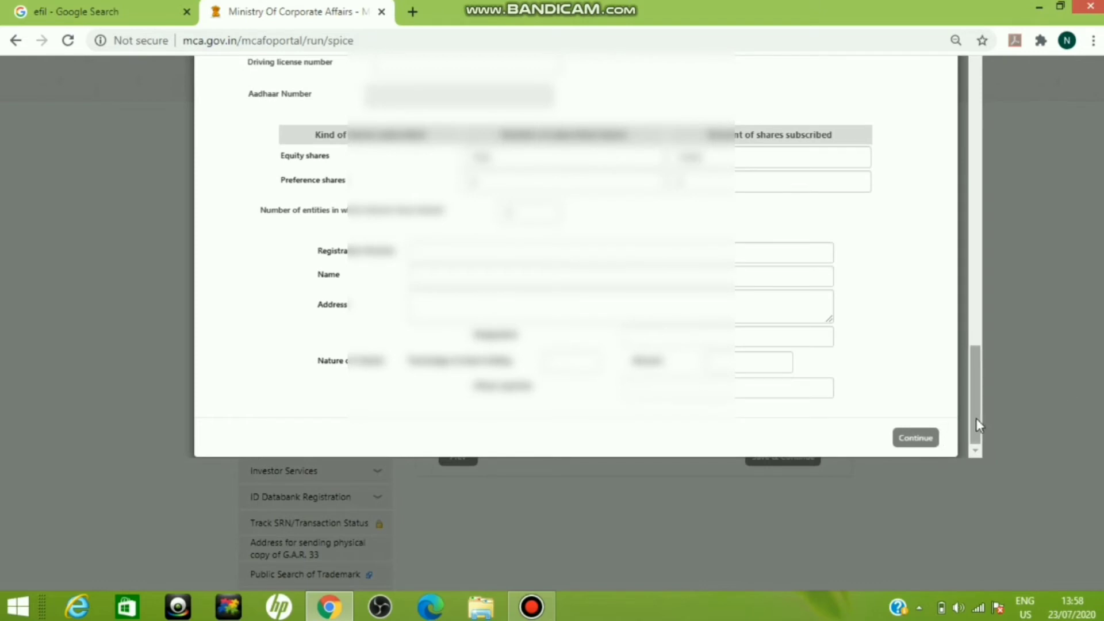
left_click_drag(975, 419, 982, 5)
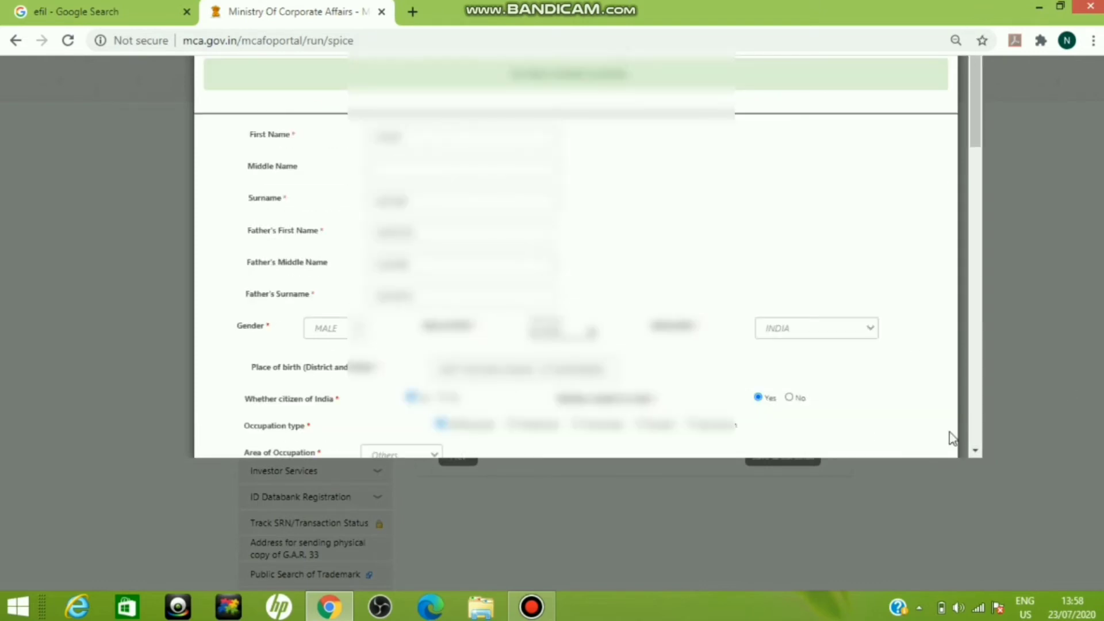
Step: Finish reviewing the director's particulars, return to the form and save the Subscriber and Directors Details section
left_click_drag(979, 110, 985, 426)
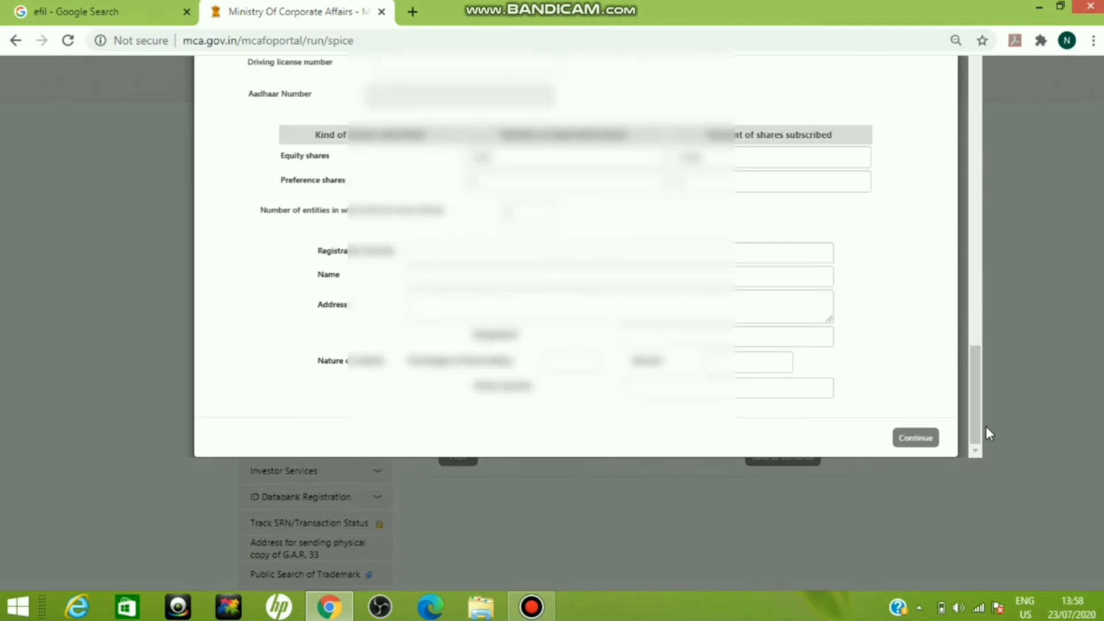
left_click(916, 446)
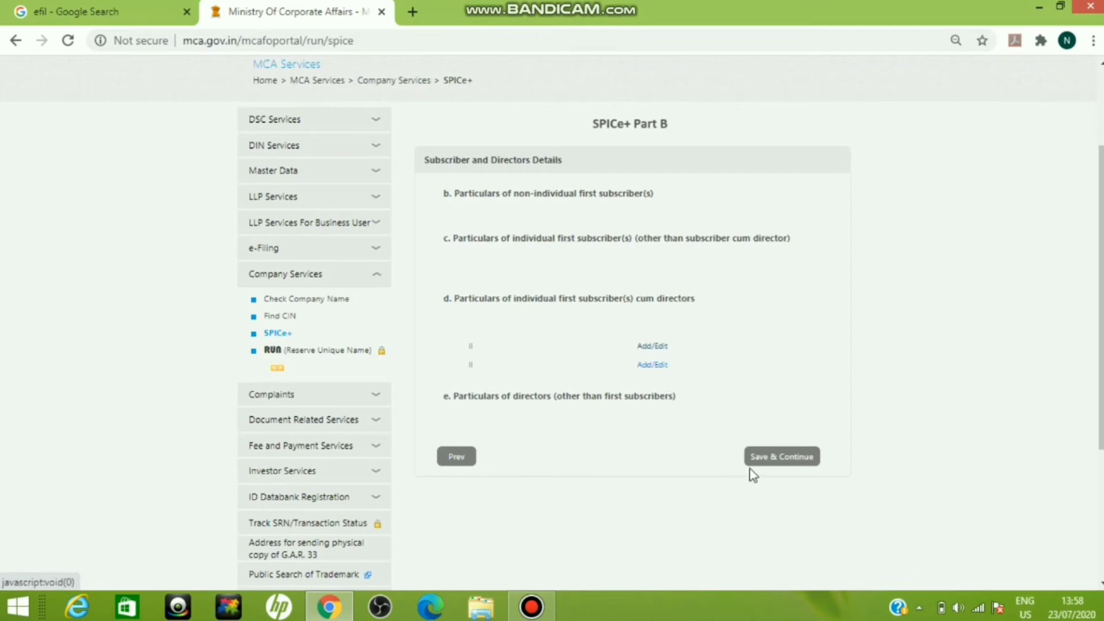
left_click(772, 458)
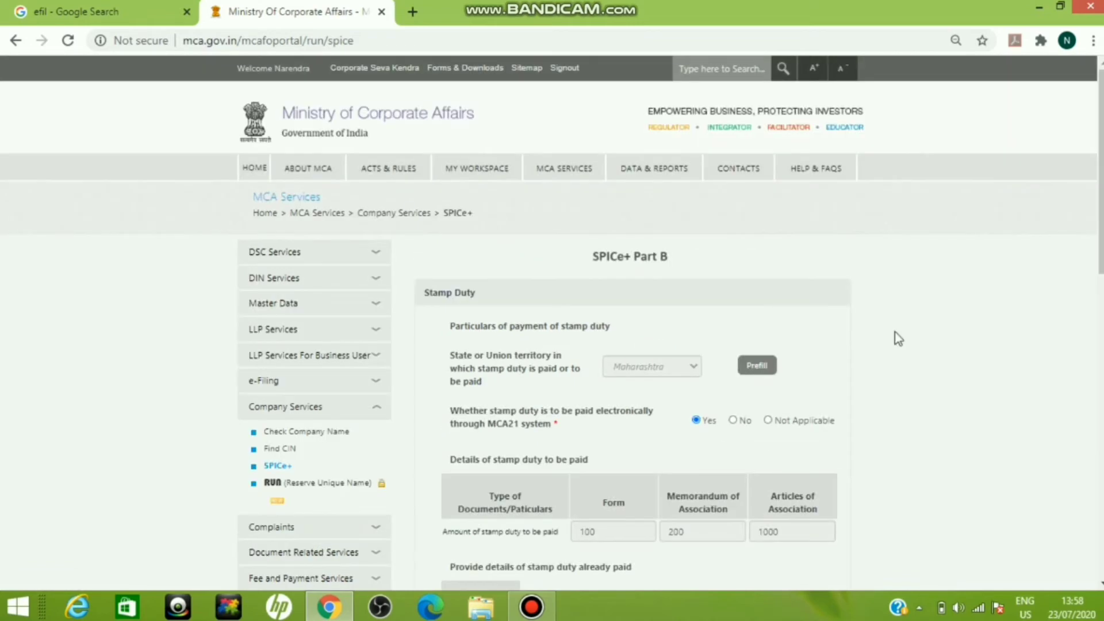
Step: Review the stamp duty amounts and the fields for stamp duty already paid, and save the Stamp Duty section
scroll(633, 322, "down", 3)
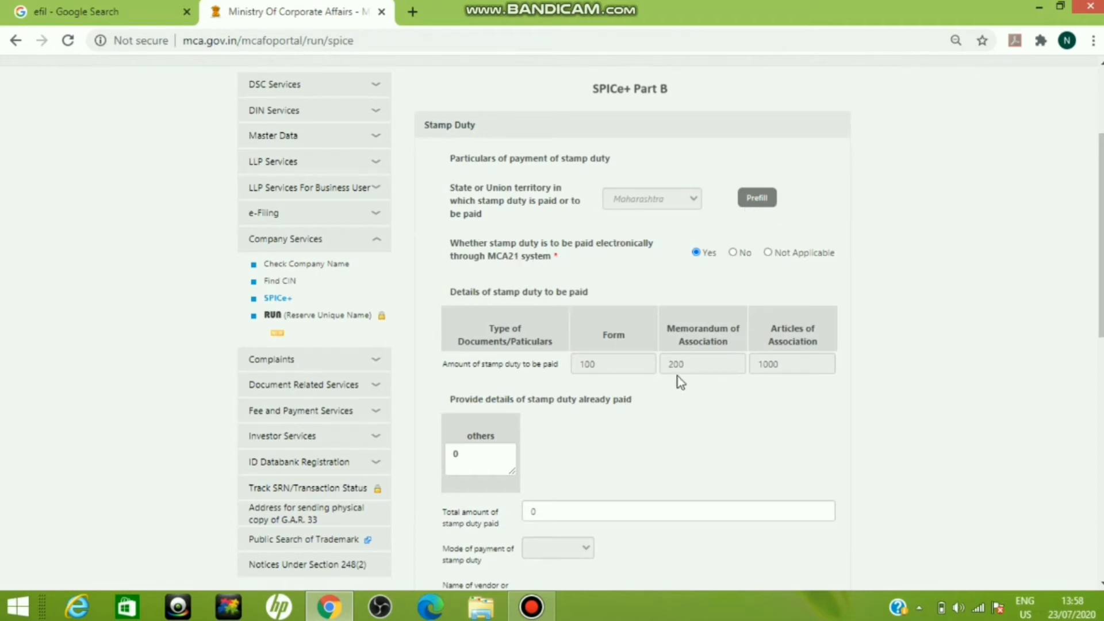
scroll(639, 317, "down", 3)
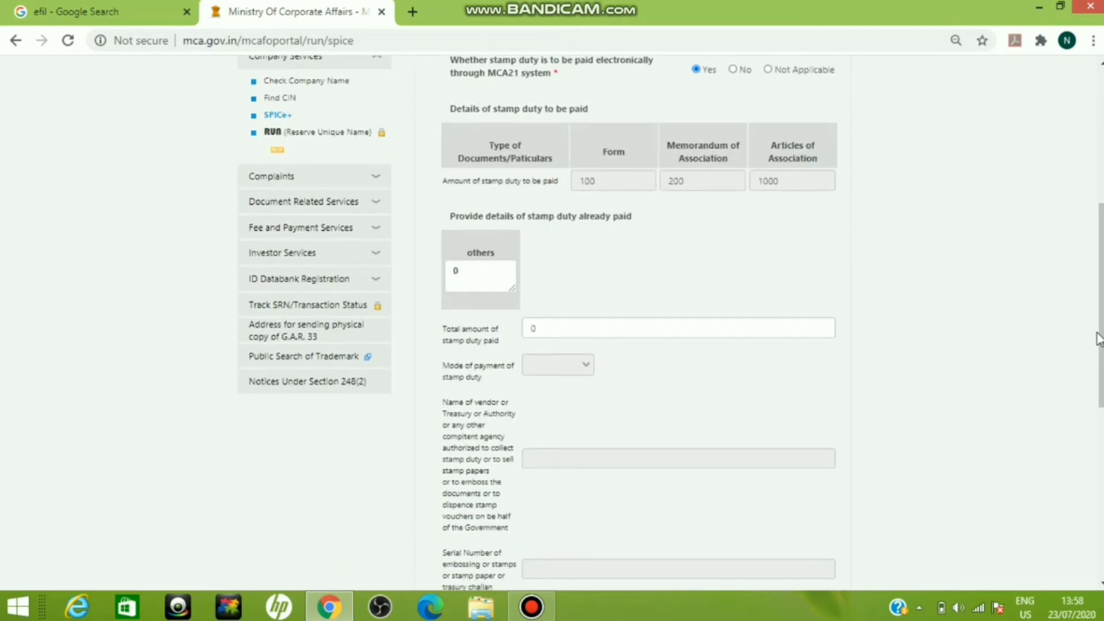
left_click_drag(1100, 339, 1101, 465)
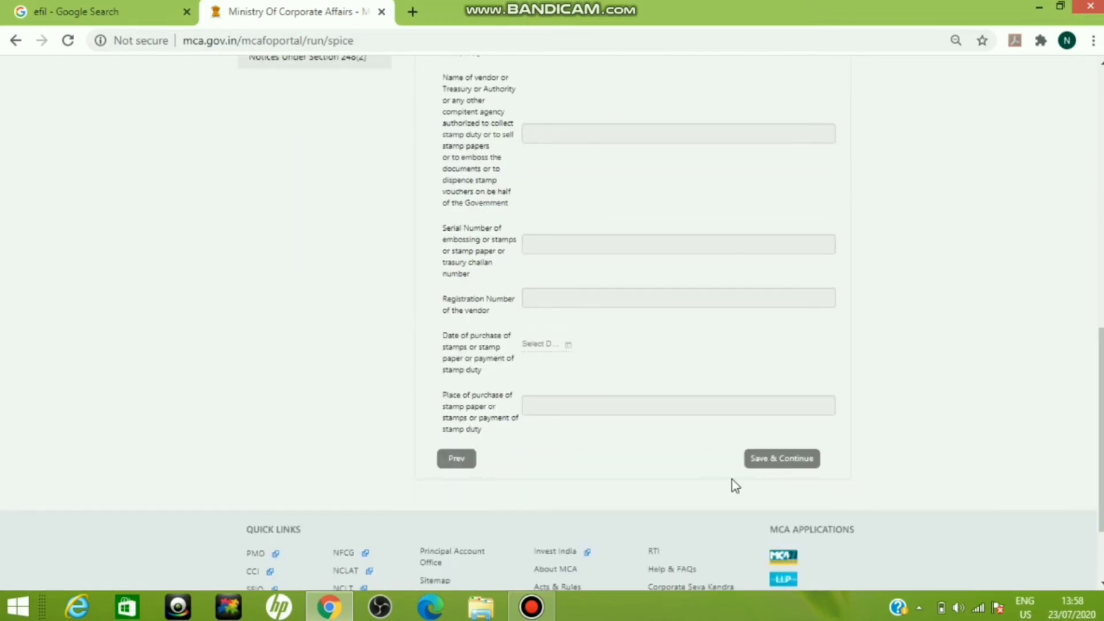
left_click(756, 465)
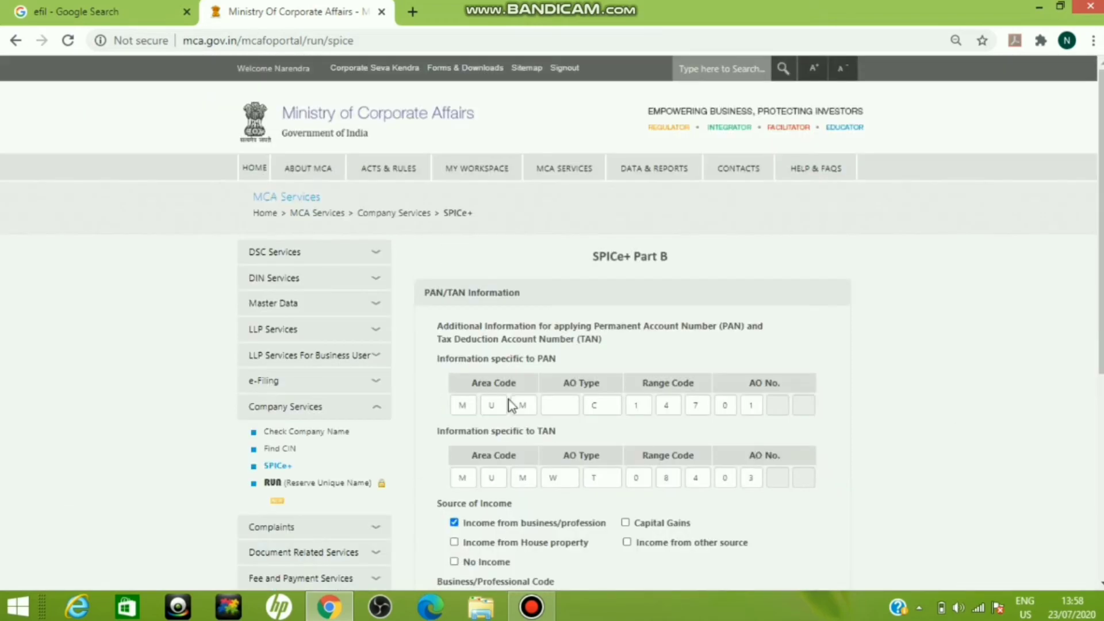
Step: Review the PAN/TAN Information section and find its field instructions on page 16 of the SPICe+ instruction kit PDF
scroll(1099, 250, "down", 2)
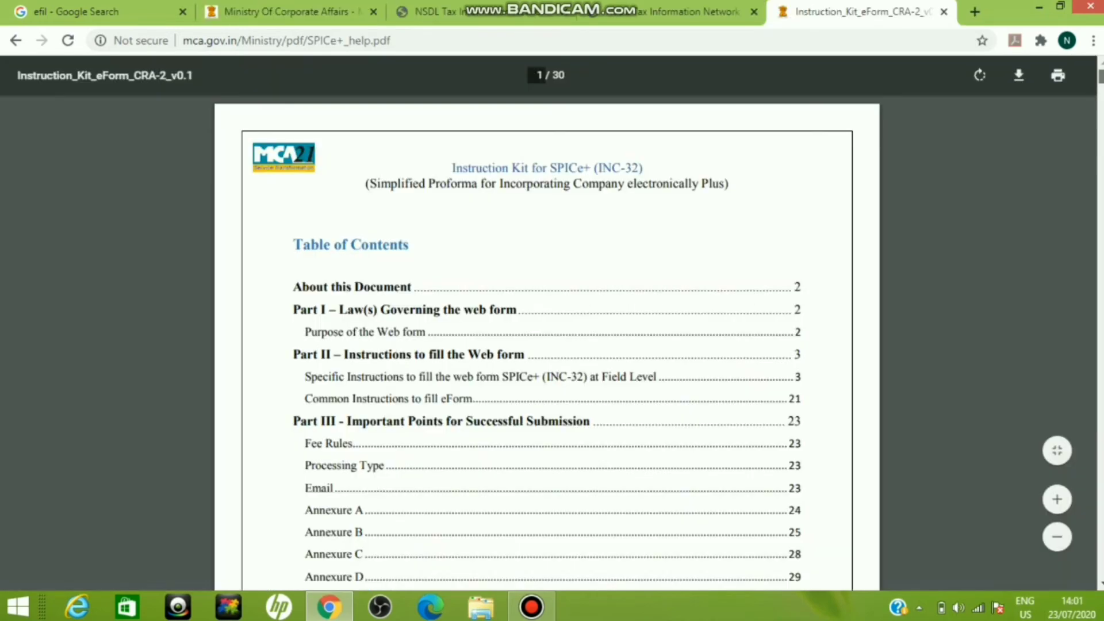
scroll(546, 345, "down", 20)
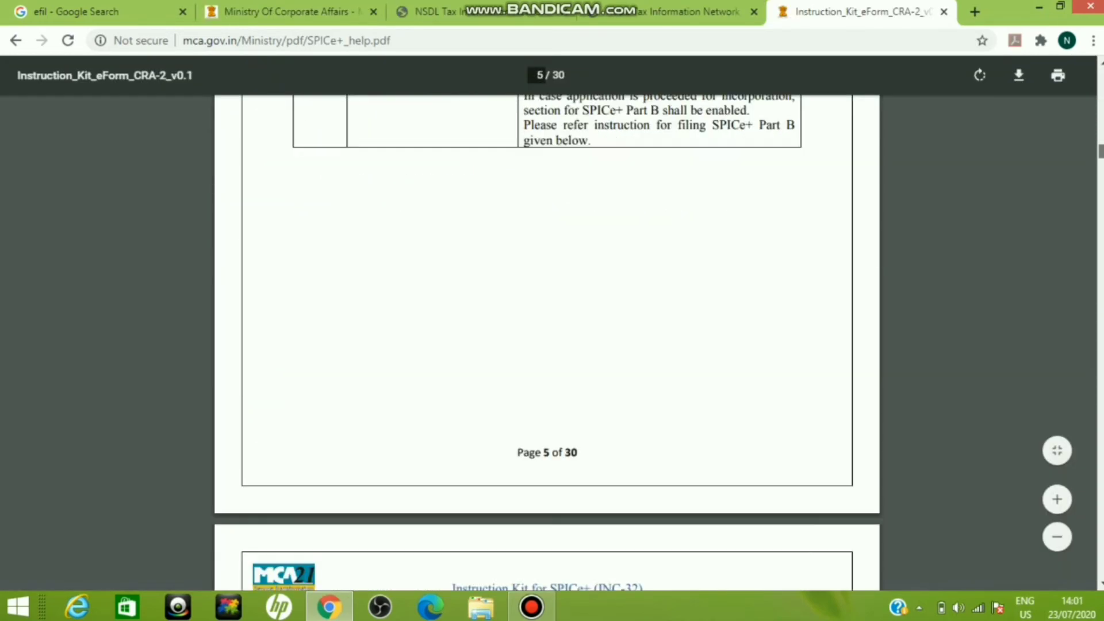
scroll(546, 345, "up", 5)
scroll(547, 345, "up", 7)
scroll(546, 345, "up", 7)
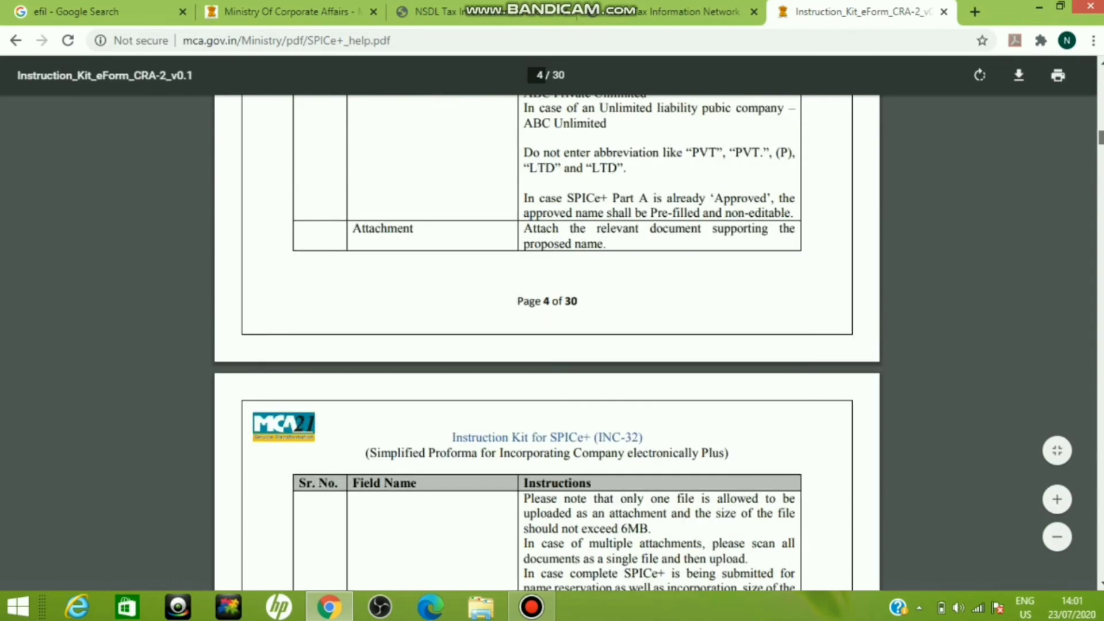
scroll(547, 345, "up", 2)
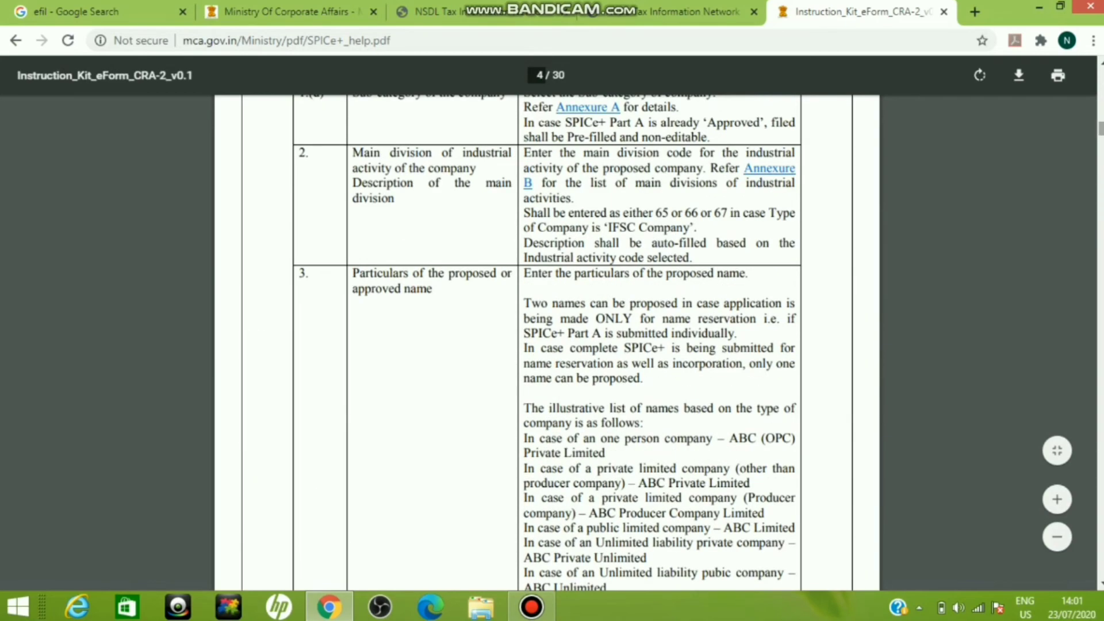
key("Right")
key("Right")
key("Right")
key("Right")
key("Right")
key("Right")
key("Right")
key("Right")
key("Right")
key("Right")
key("Right")
key("Right")
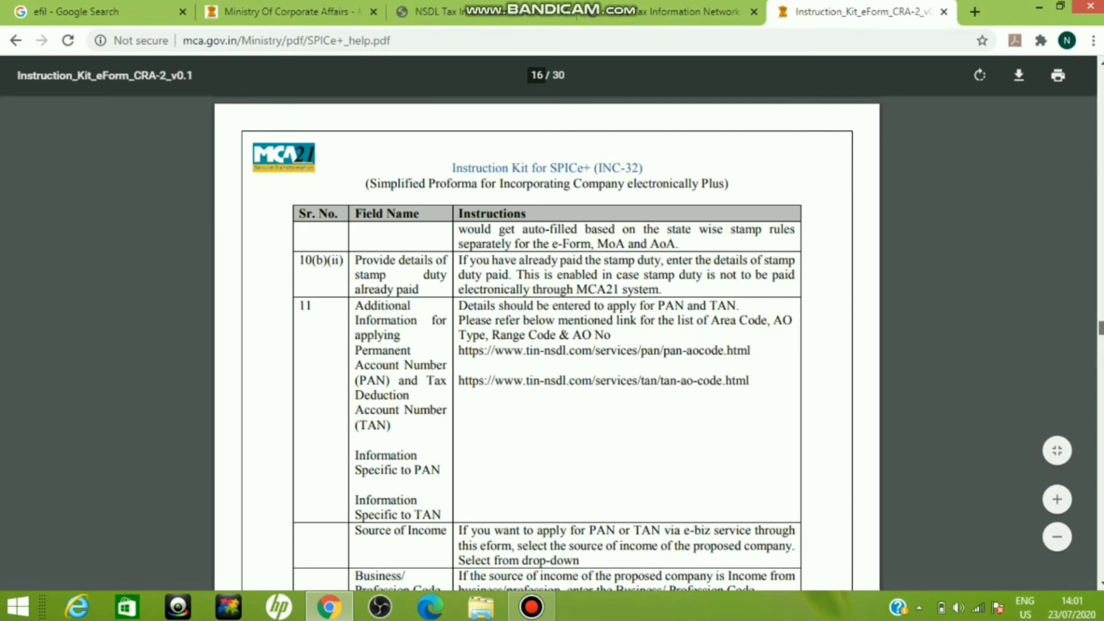
Step: Look up business/profession code 20, Others, in the instruction kit's code table, and save the form's PAN/TAN Information section
scroll(569, 248, "down", 5)
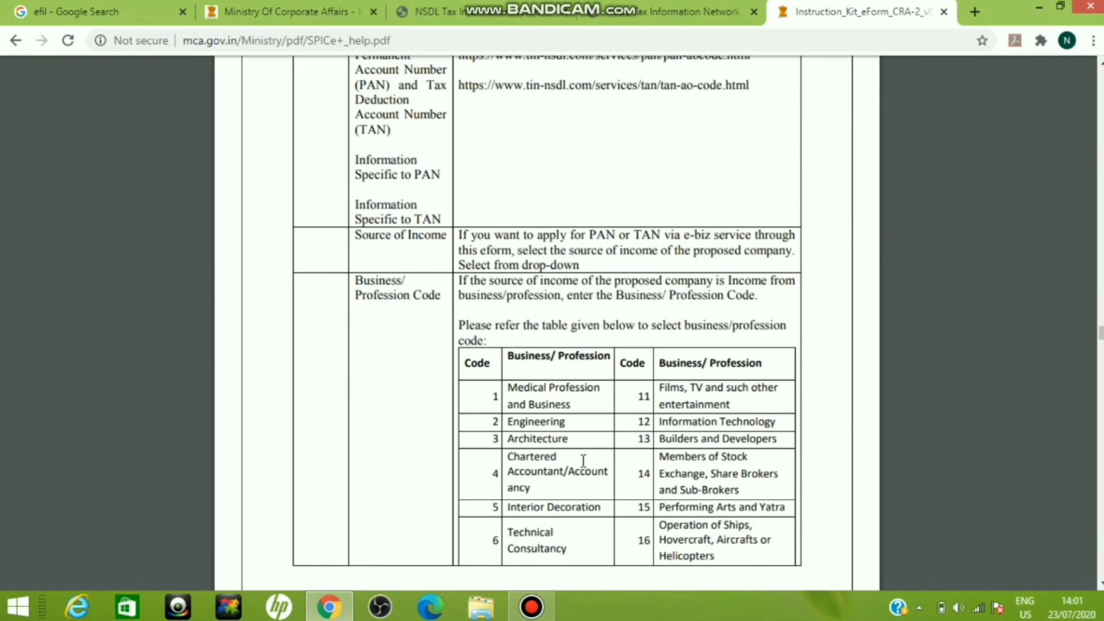
scroll(582, 460, "down", 3)
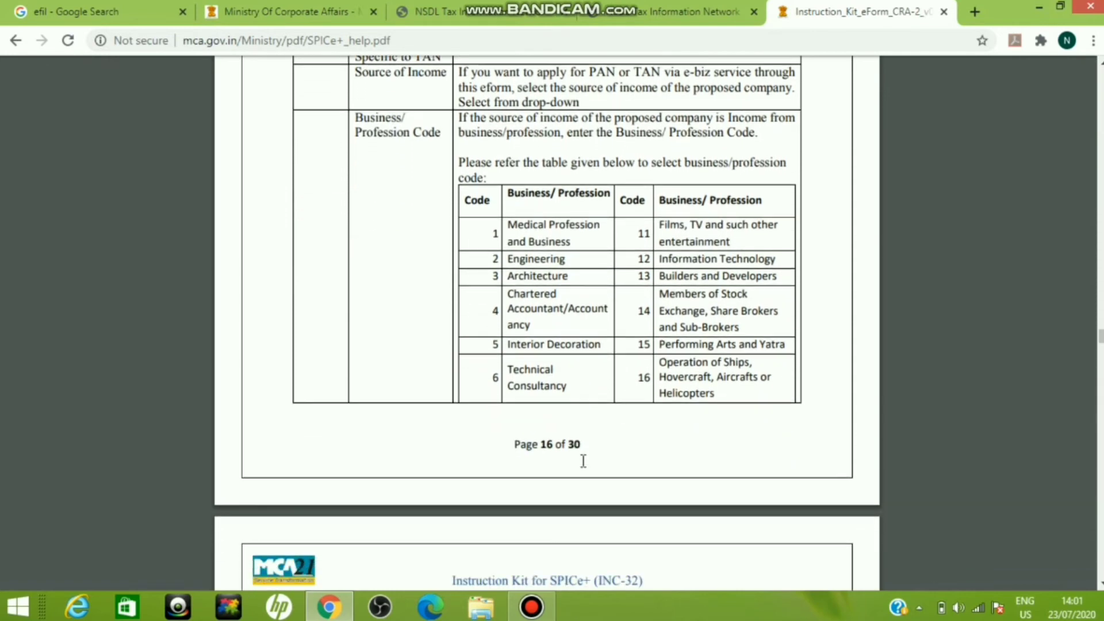
scroll(582, 459, "down", 1)
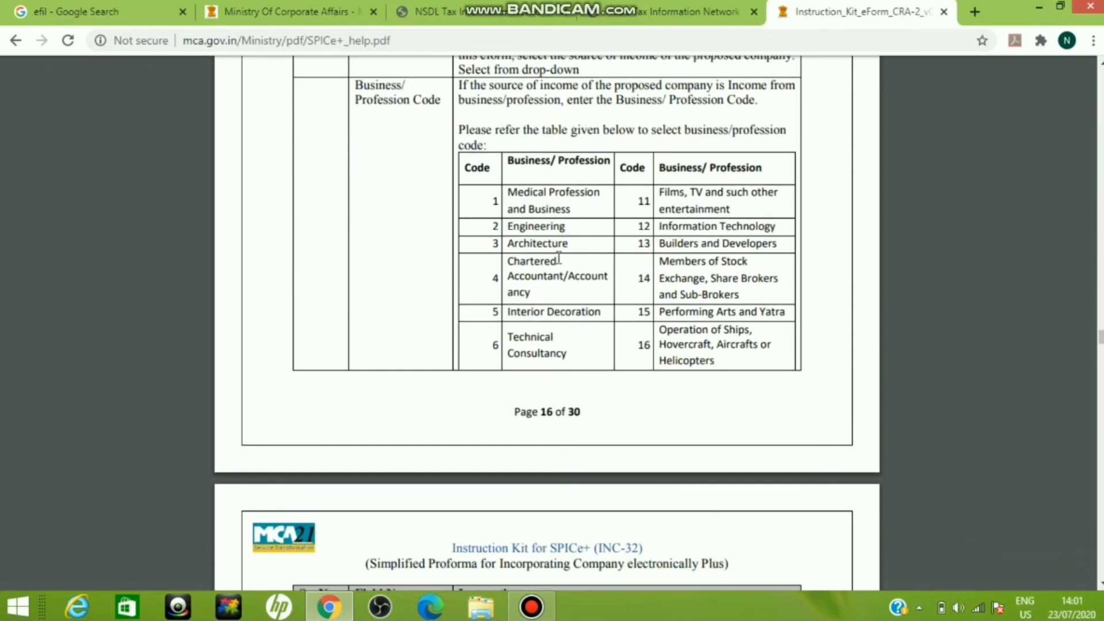
scroll(672, 415, "down", 3)
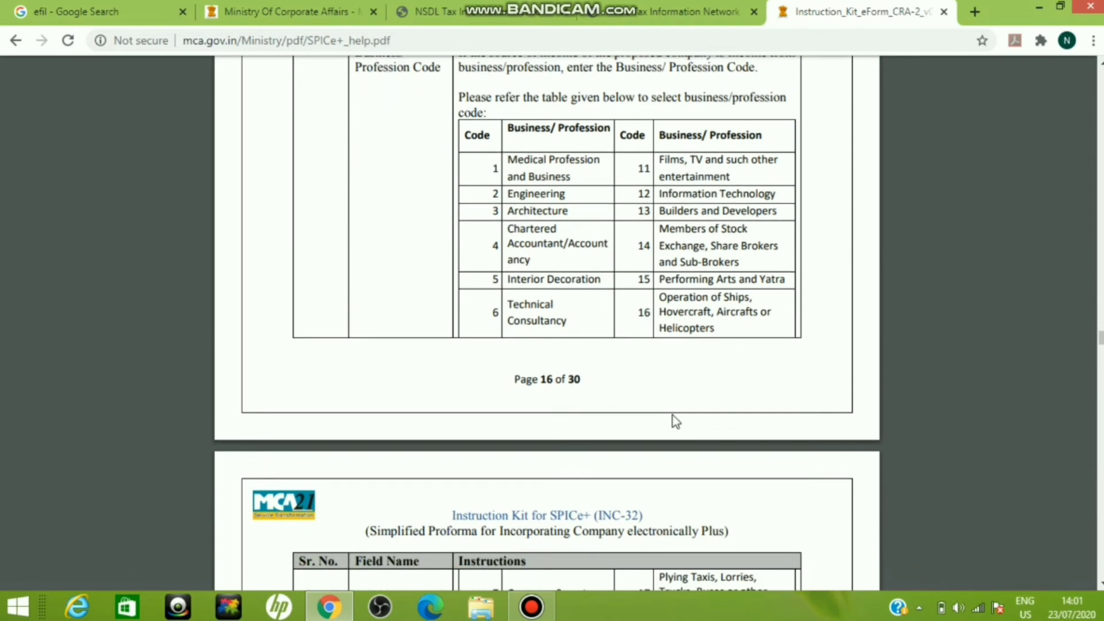
scroll(673, 415, "down", 6)
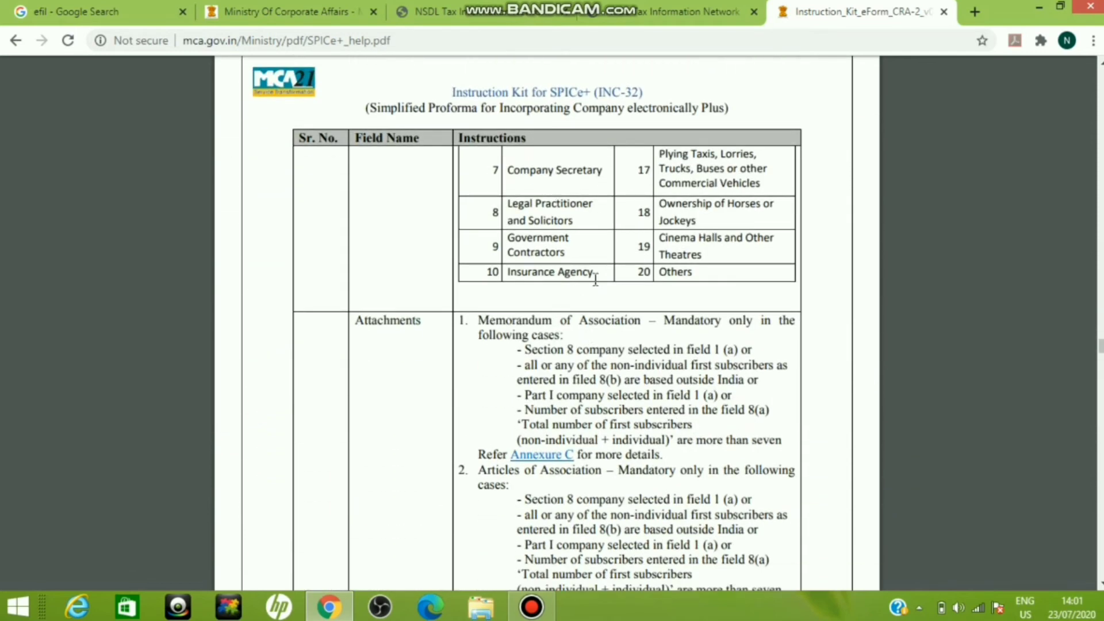
left_click_drag(632, 277, 689, 273)
left_click(355, 8)
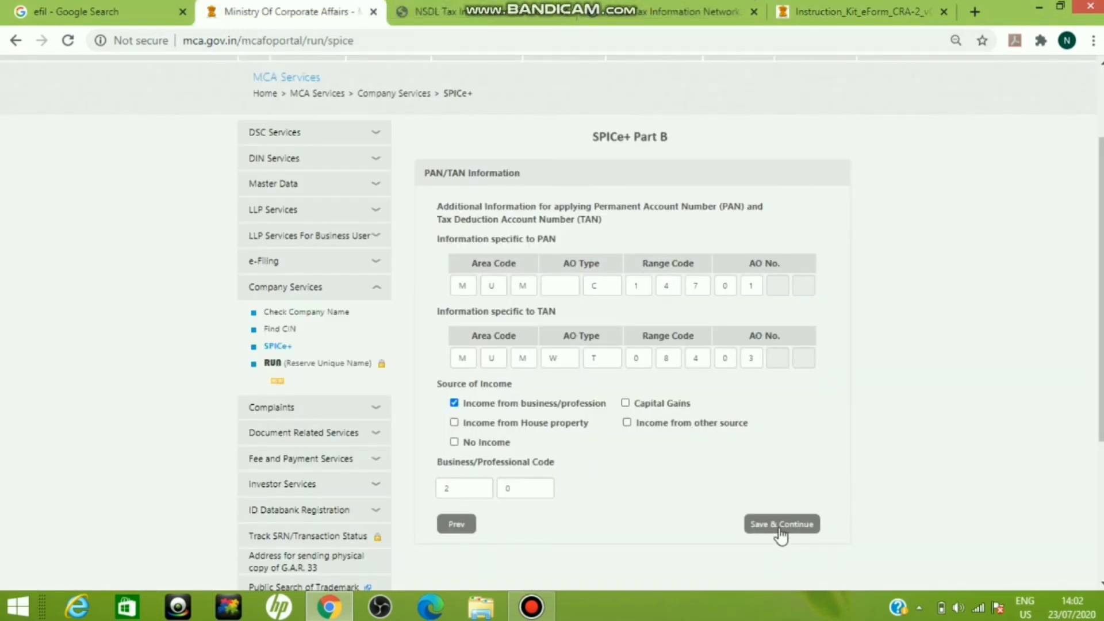
left_click(781, 525)
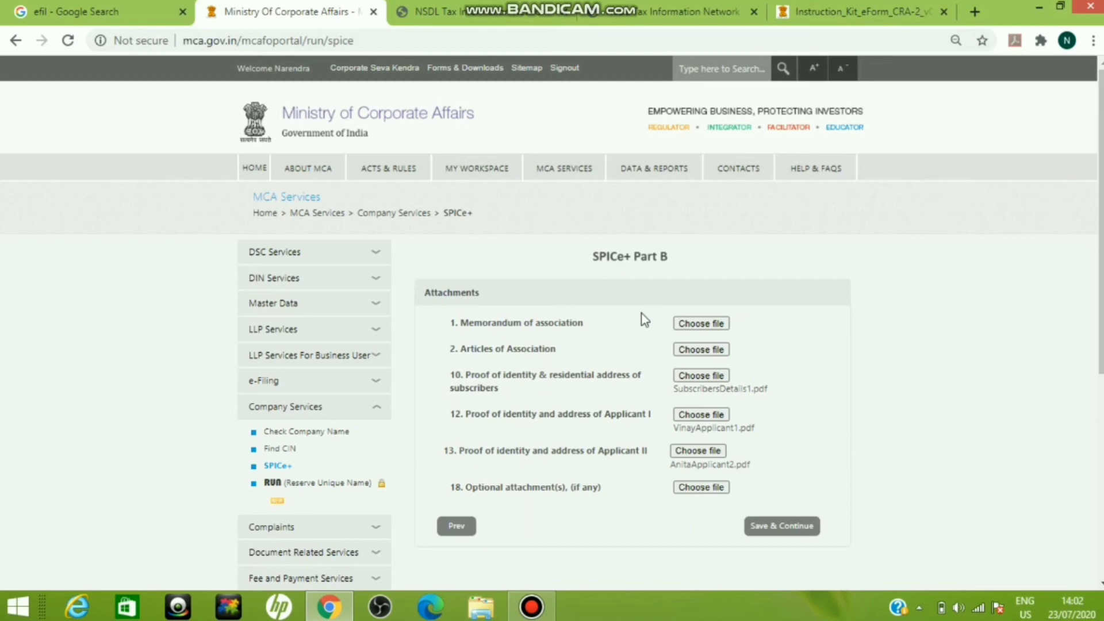
Step: Check in the instruction kit when the Memorandum of Association is mandatory, and save the form's Attachments section
left_click(862, 12)
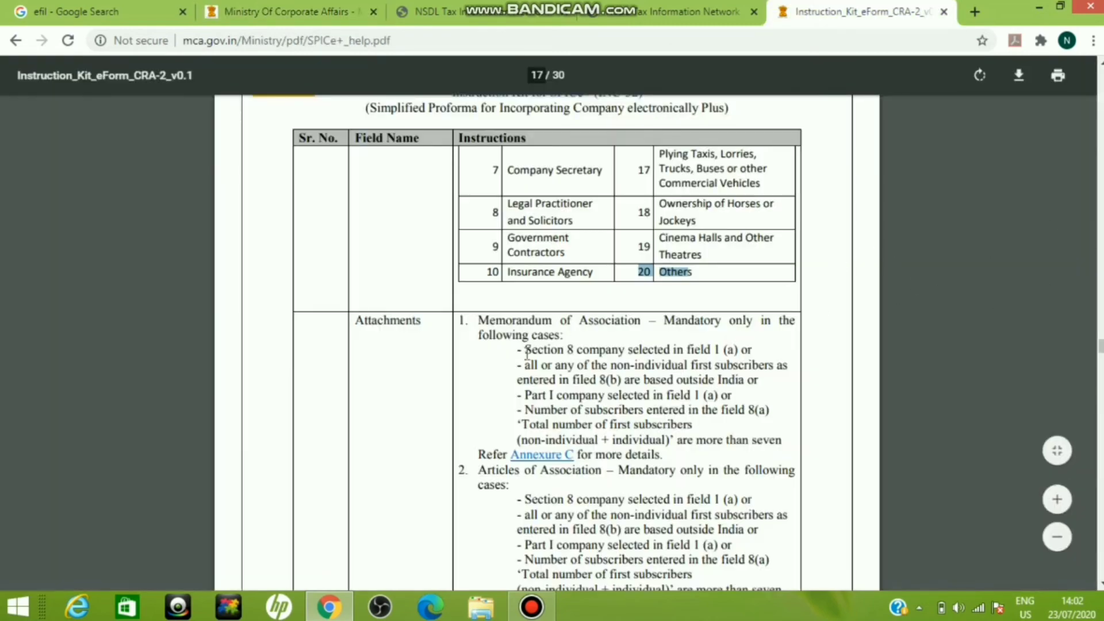
left_click_drag(661, 322, 807, 332)
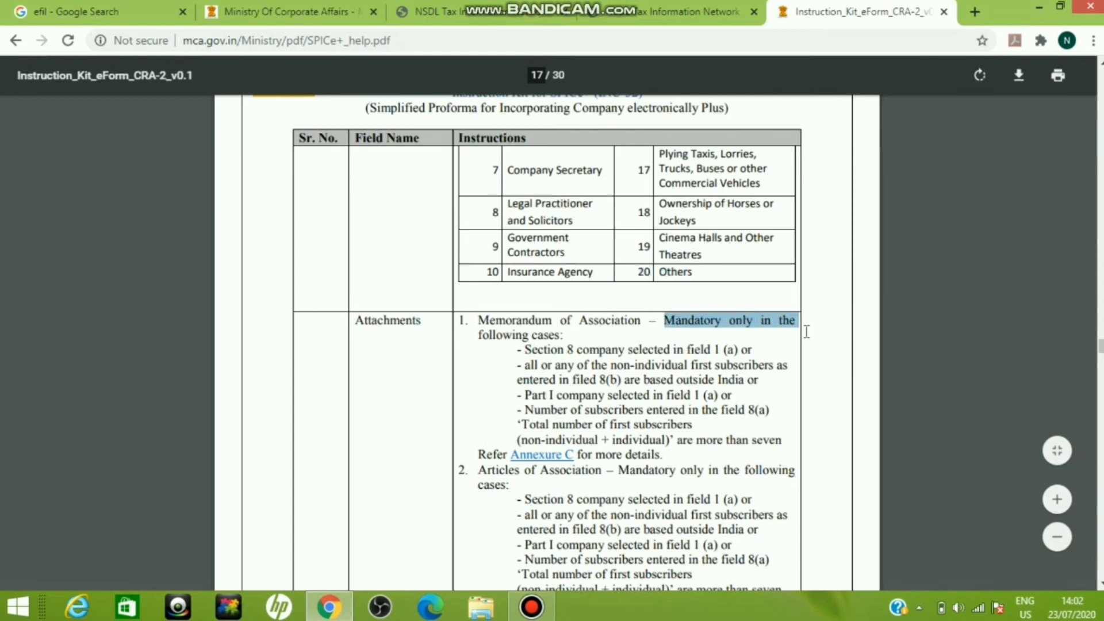
left_click(806, 332)
left_click(289, 12)
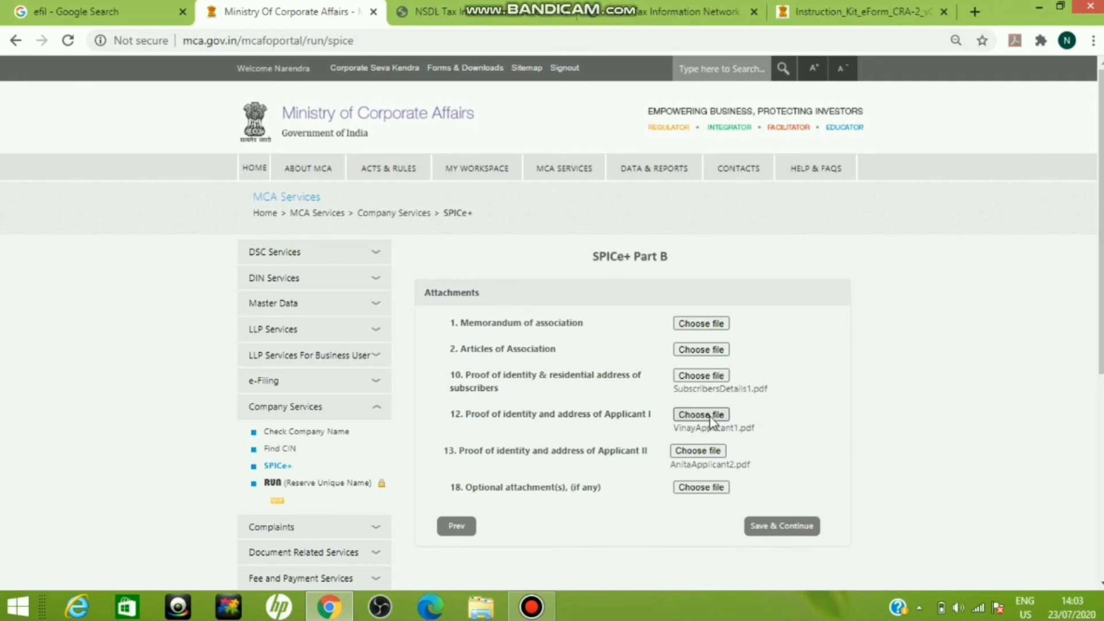
left_click(797, 533)
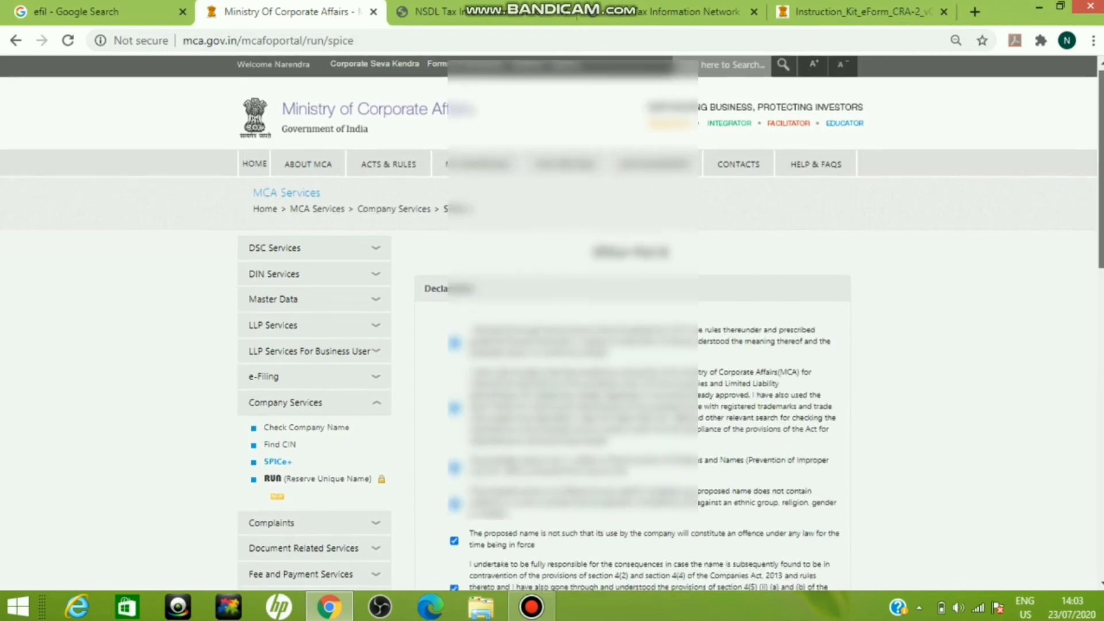
Step: Review the Declaration section's statements and the declarant's name field through to the professional's details
scroll(583, 206, "down", 3)
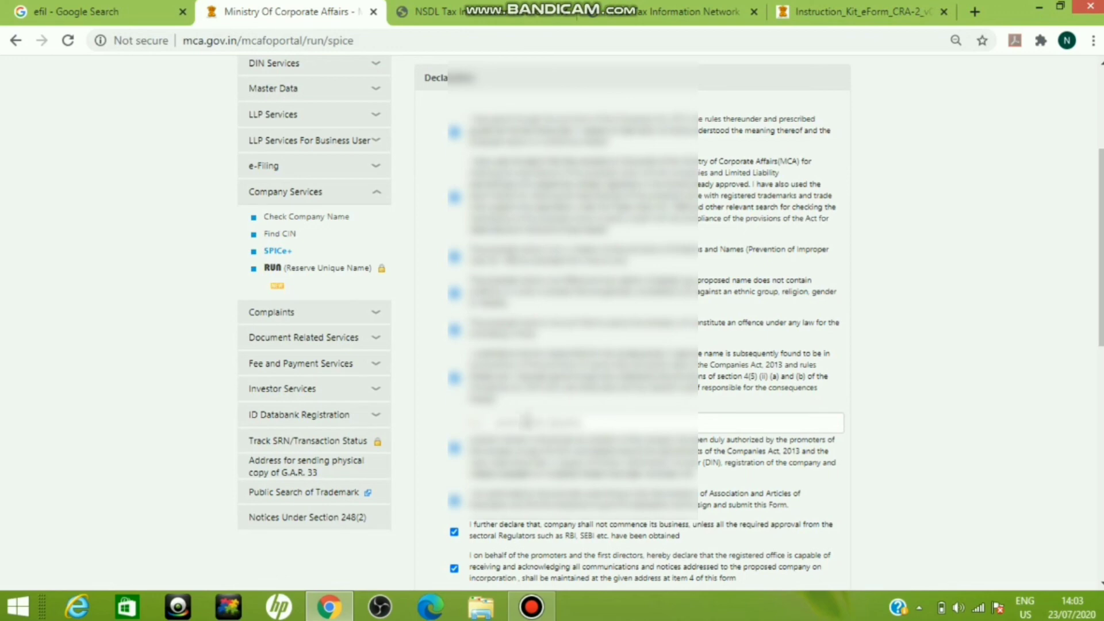
left_click_drag(493, 421, 613, 425)
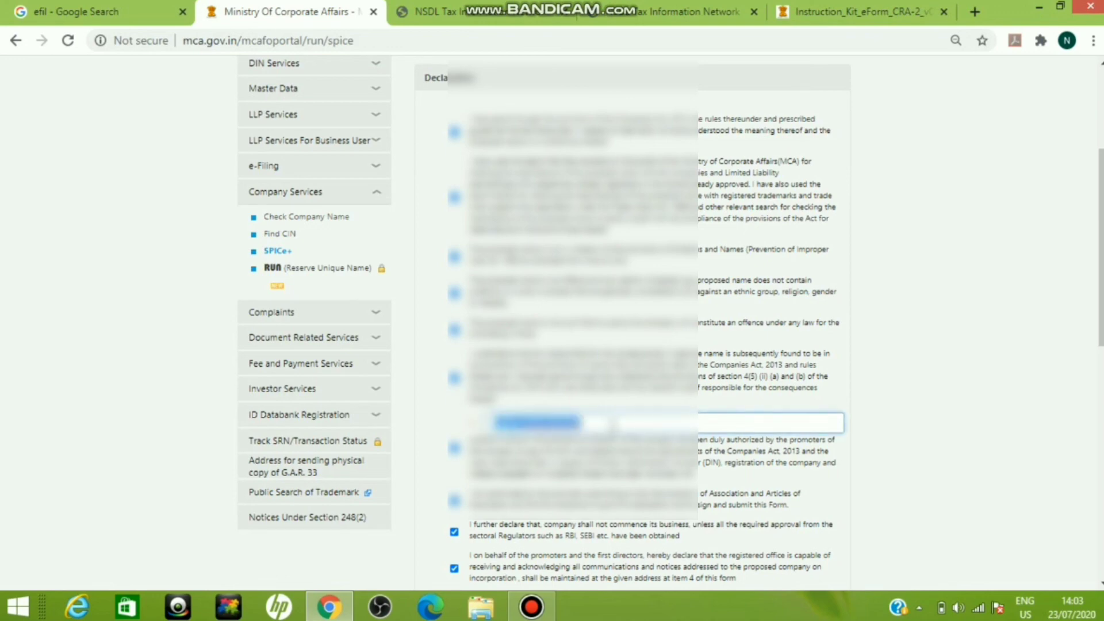
left_click(614, 425)
left_click_drag(1101, 314, 1101, 408)
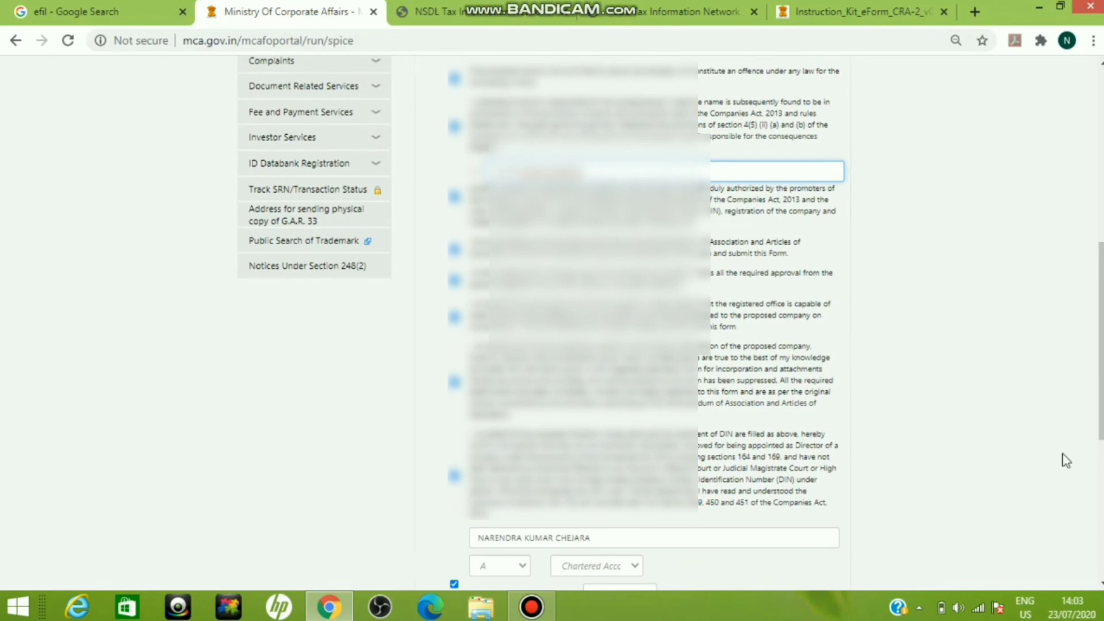
left_click_drag(1101, 345, 1101, 399)
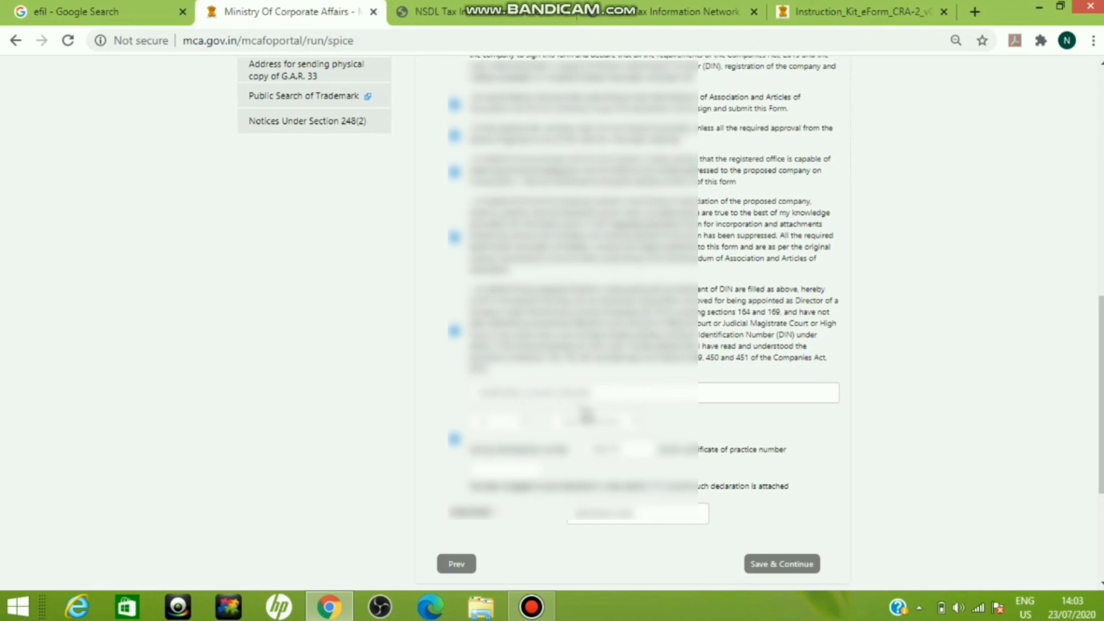
Step: Check the dropdown options for the professional's details, keeping the current selections, and save the Declaration section
left_click(509, 424)
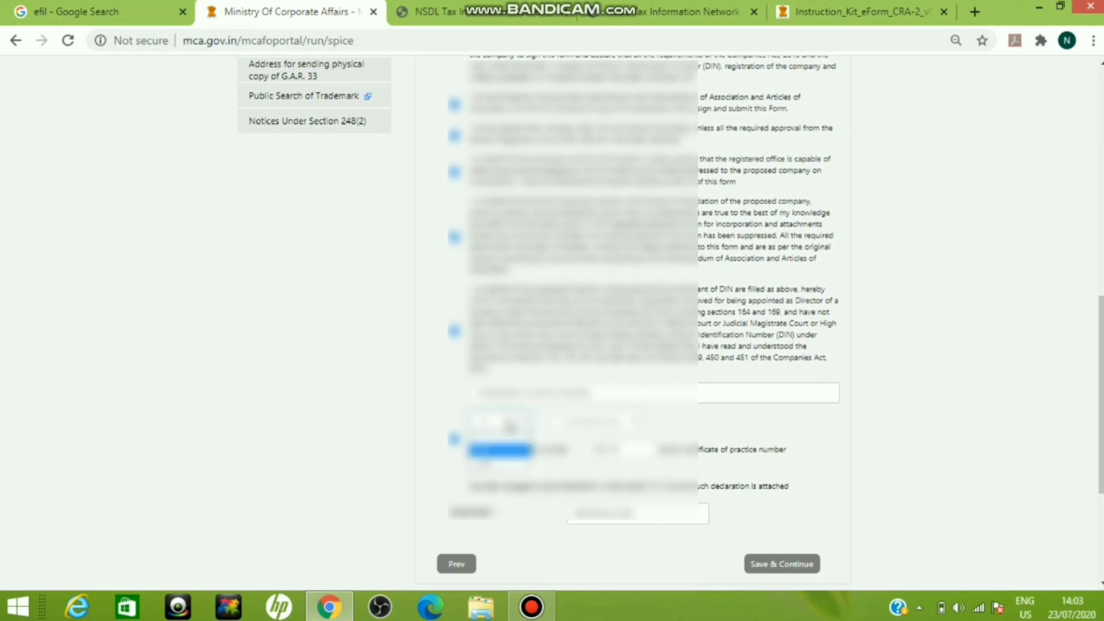
left_click(510, 426)
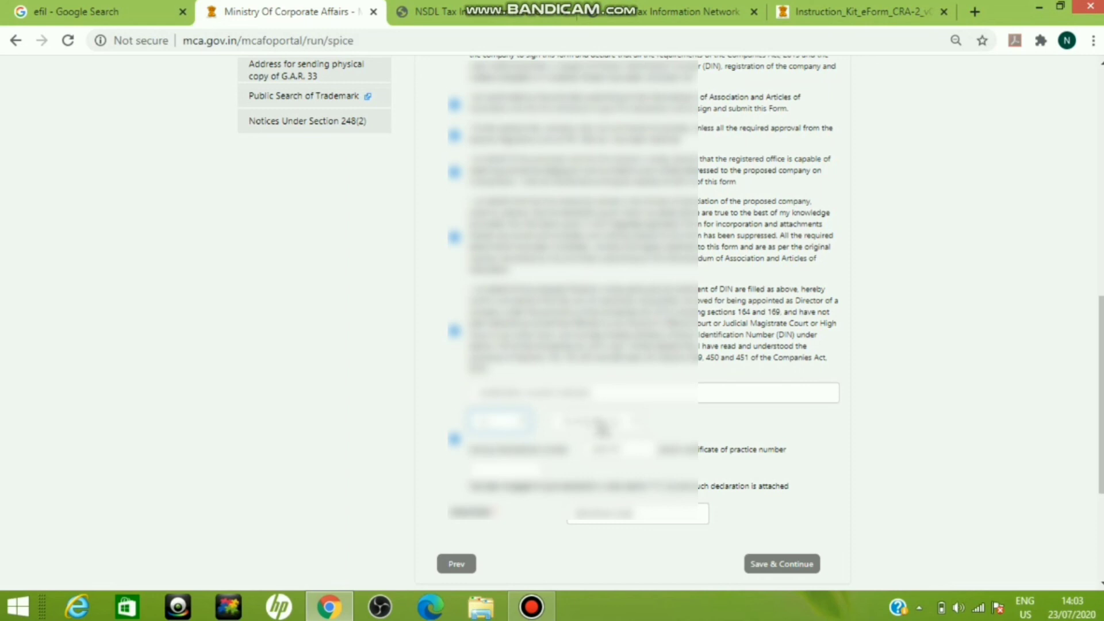
left_click(634, 431)
left_click(632, 430)
scroll(1096, 496, "down", 3)
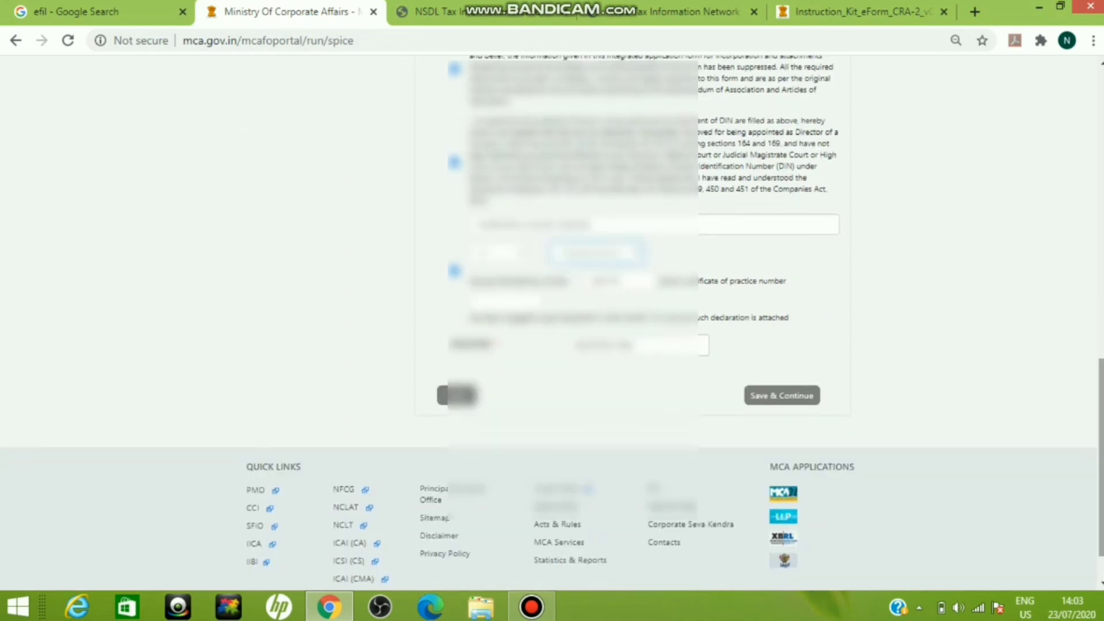
left_click(785, 391)
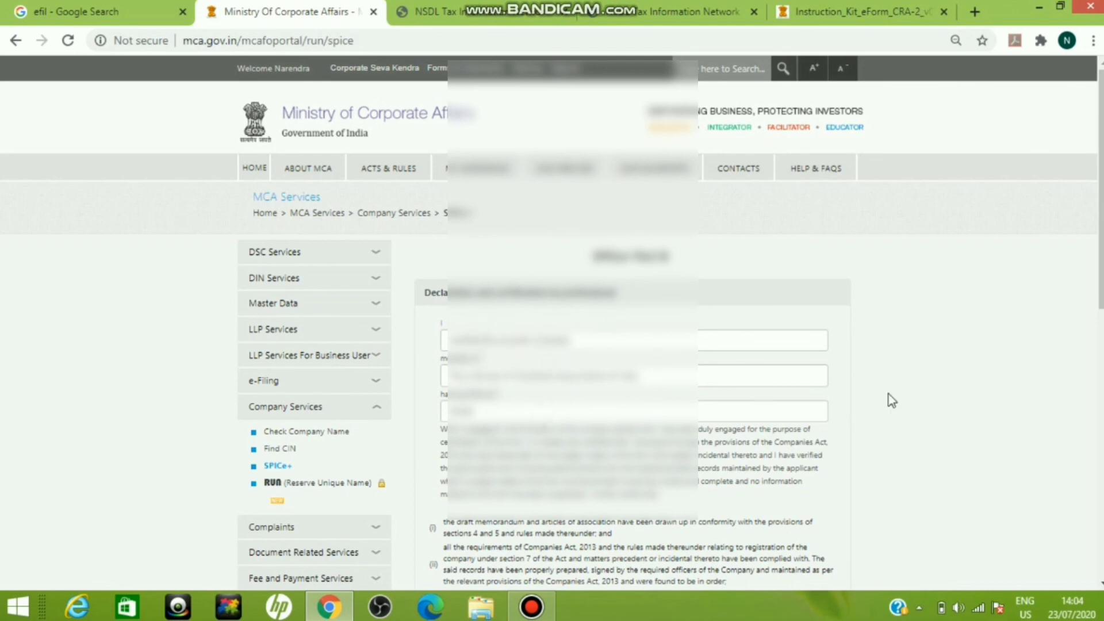
Step: Review the professional's declaration and certification, including the professional category and membership number fields
scroll(889, 399, "down", 4)
scroll(632, 322, "down", 3)
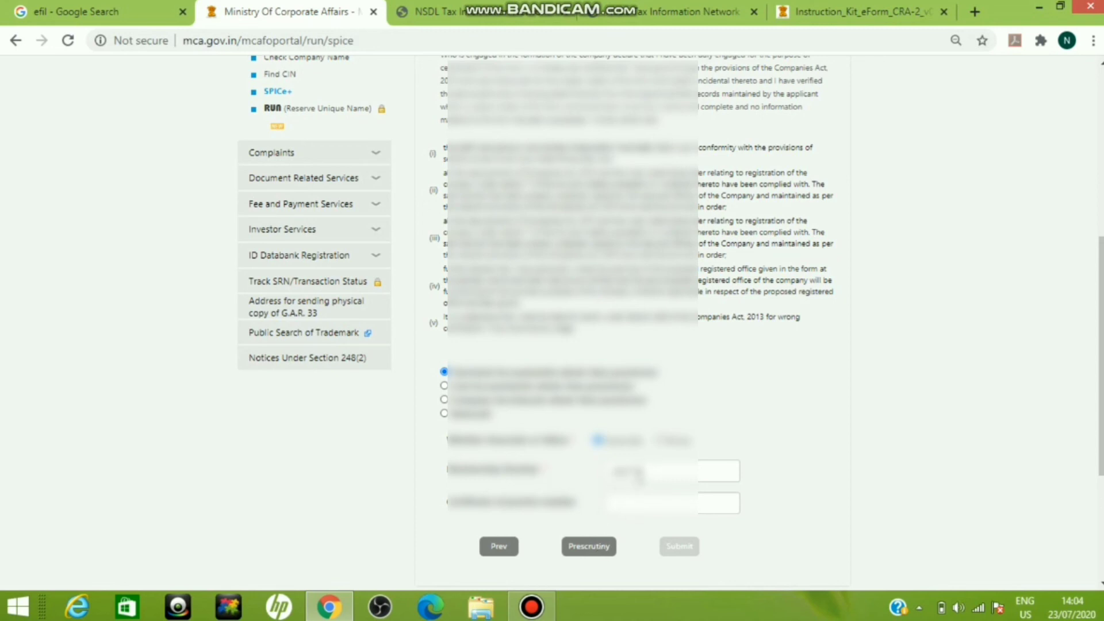
left_click_drag(613, 474, 642, 471)
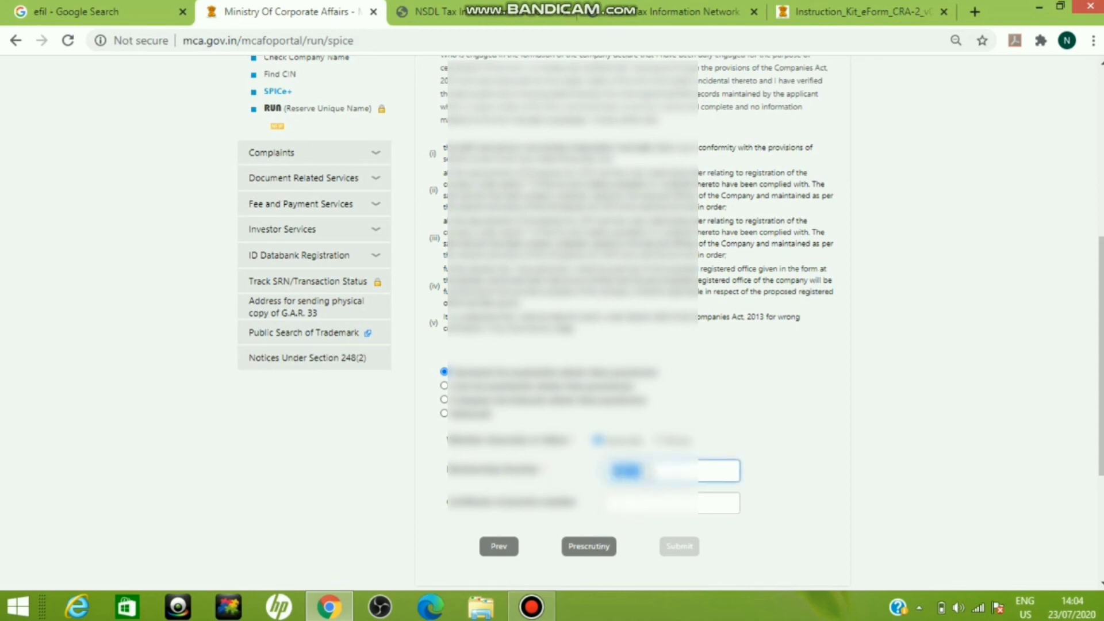
left_click(650, 471)
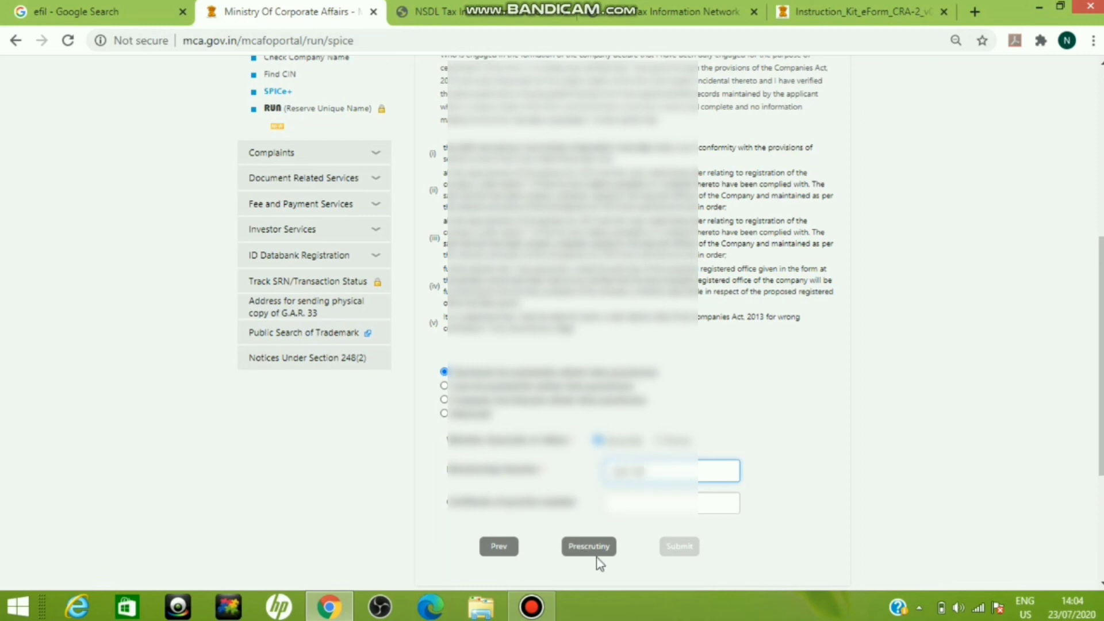